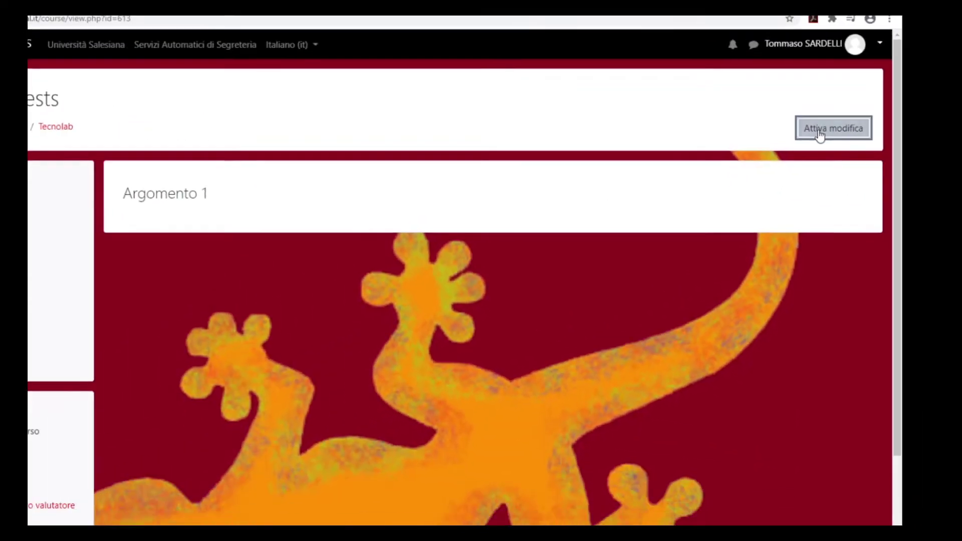
Turn on course editing and add a BigBlueButtonBN activity to Argomento 1.
{"action": "left_click", "coordinate": [816, 131]}
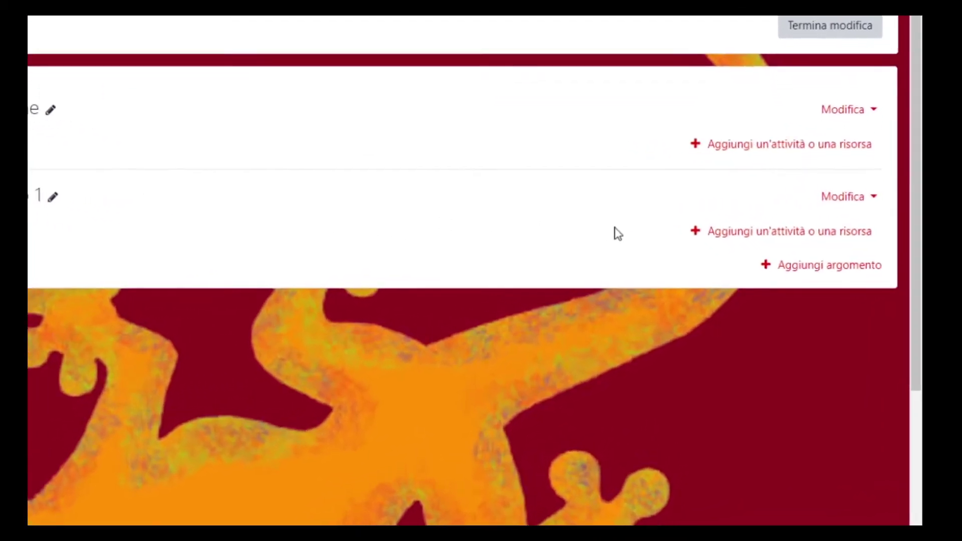
{"action": "left_click", "coordinate": [751, 230]}
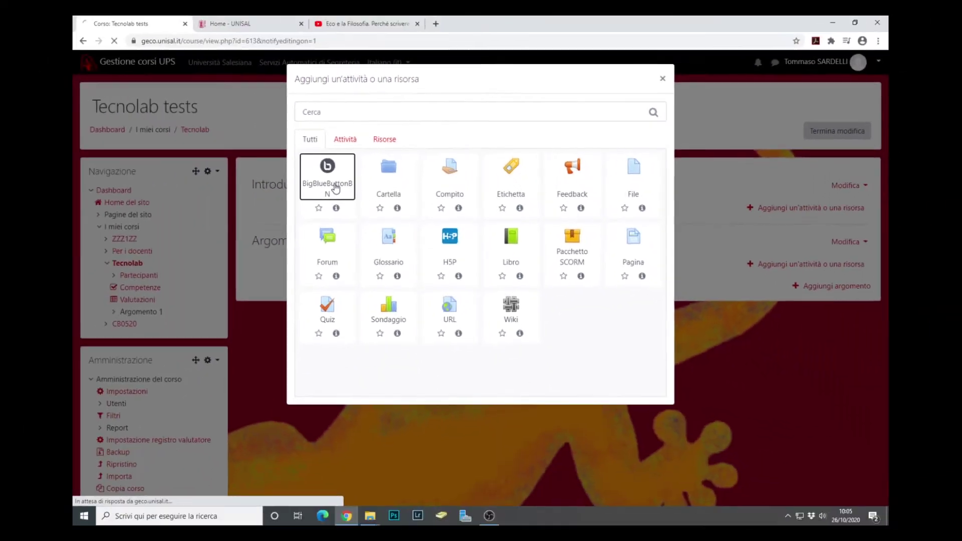
{"action": "left_click", "coordinate": [252, 244]}
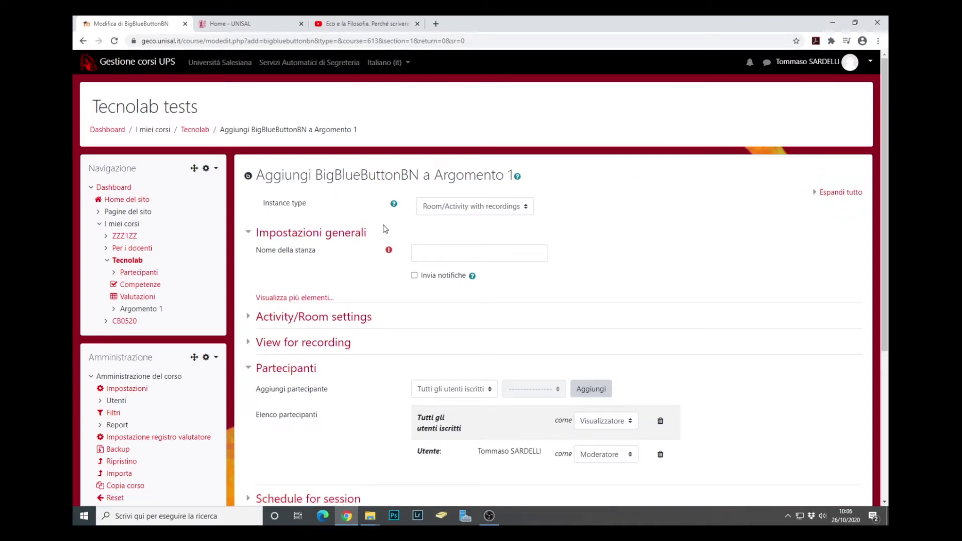
Name the room "Videolezione 01" and keep the instance type Room/Activity with recordings.
{"action": "left_click", "coordinate": [426, 252]}
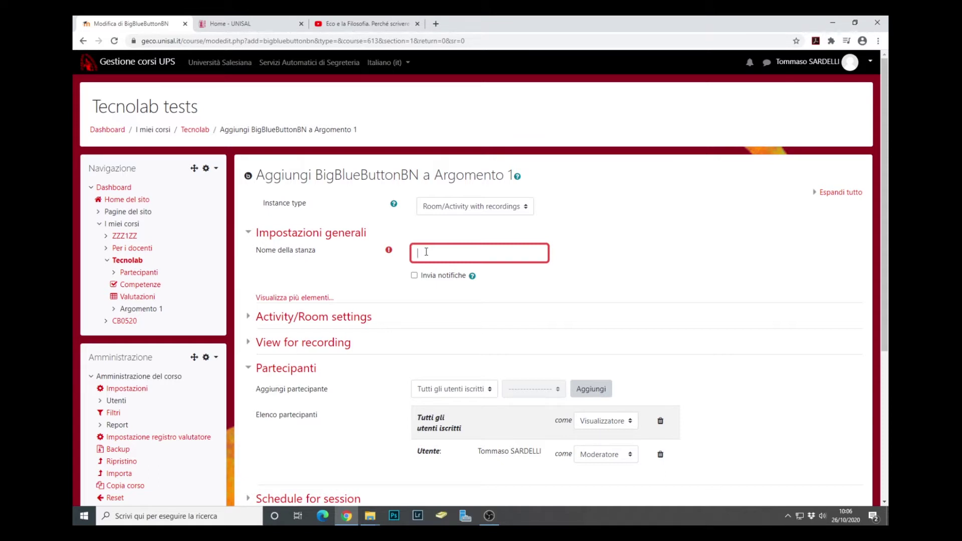
{"action": "type", "text": "Videolezione 01"}
{"action": "left_click", "coordinate": [510, 215]}
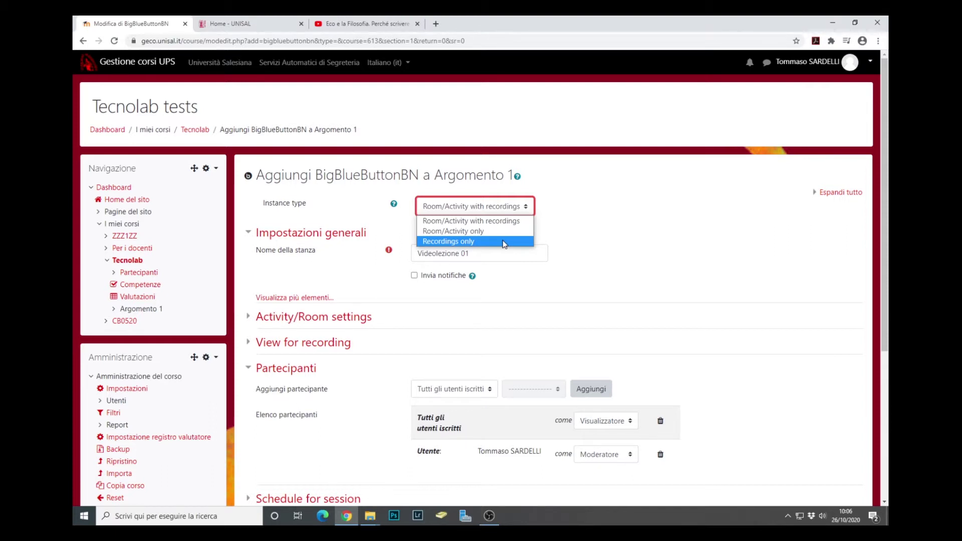
{"action": "left_click", "coordinate": [559, 223]}
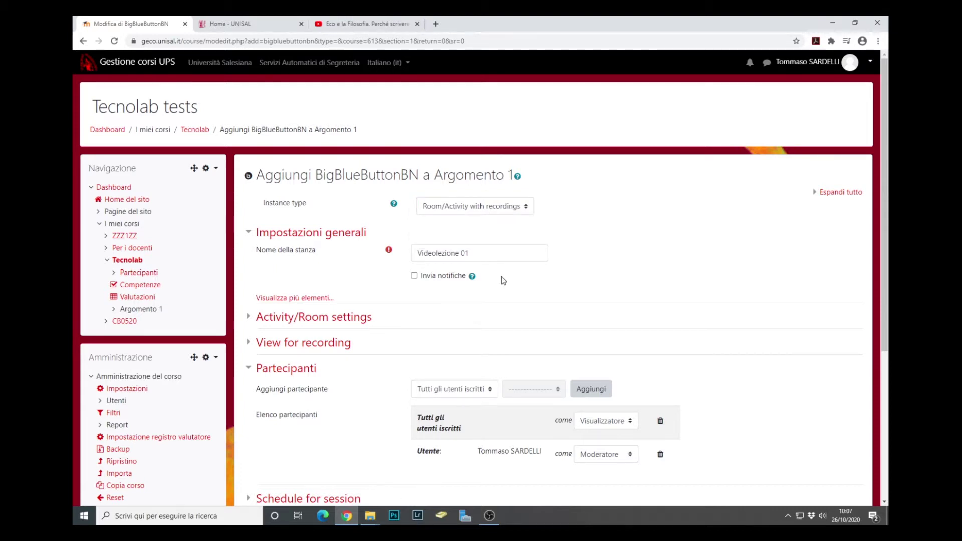
Enable the Join open and Join closed times in the session schedule, and disable both again.
{"action": "scroll", "coordinate": [502, 279], "scroll_direction": "down", "scroll_amount": 2}
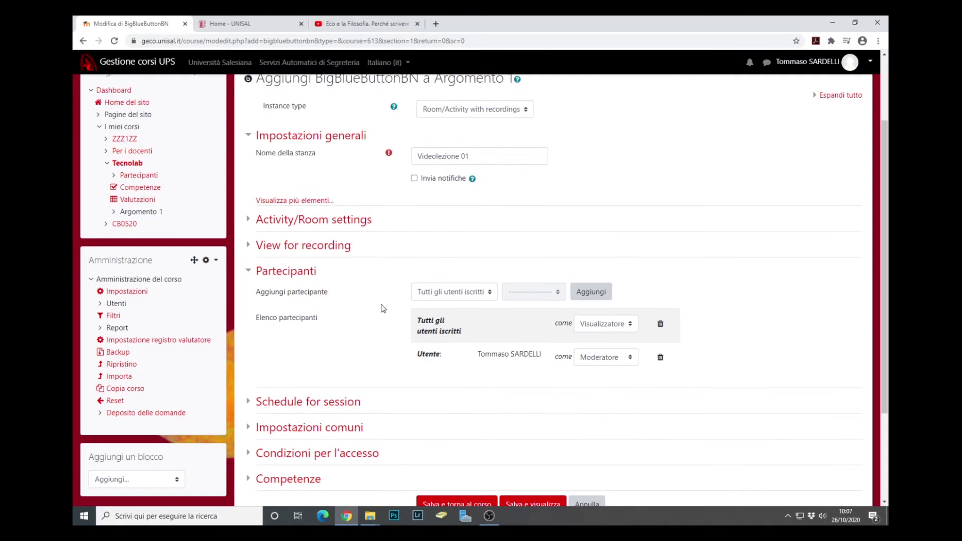
{"action": "scroll", "coordinate": [383, 308], "scroll_direction": "down", "scroll_amount": 3}
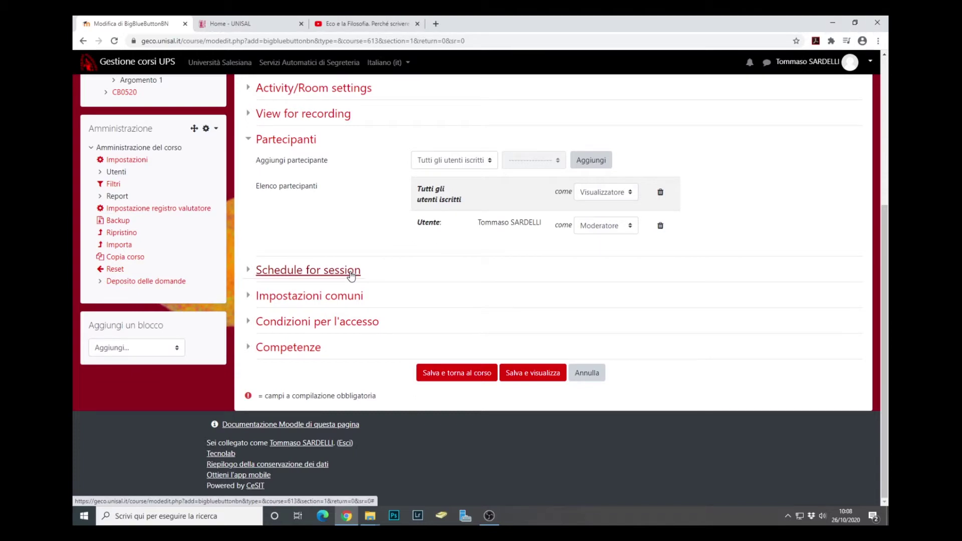
{"action": "left_click", "coordinate": [352, 274]}
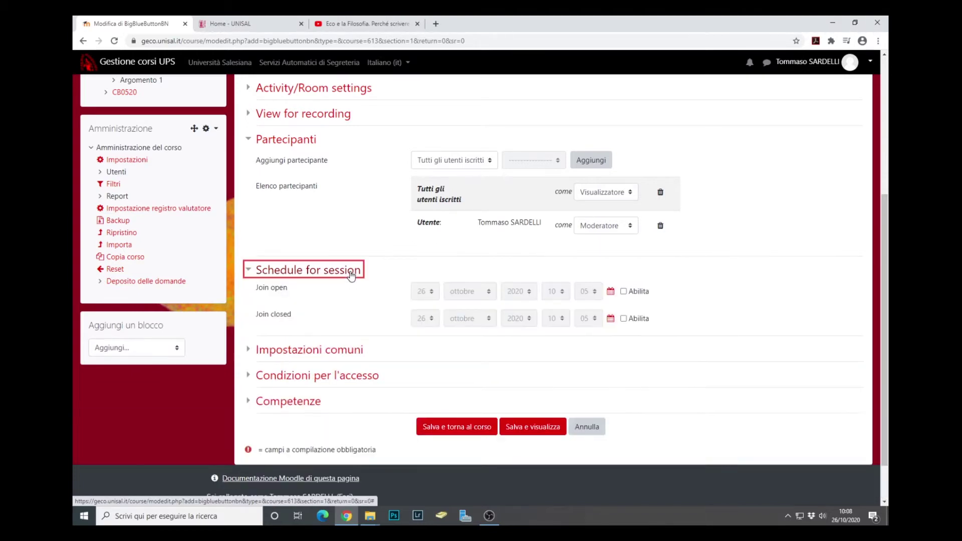
{"action": "left_click", "coordinate": [624, 292]}
{"action": "left_click", "coordinate": [625, 320]}
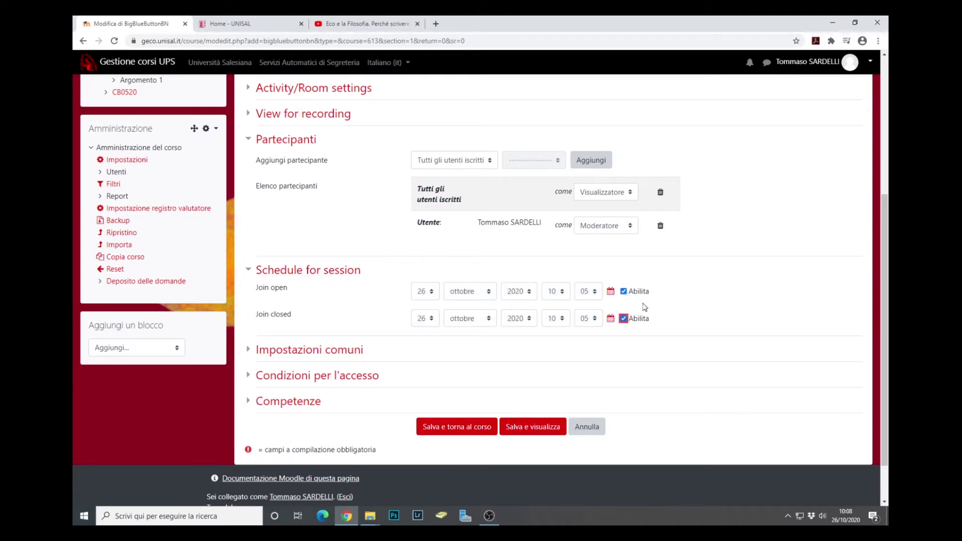
{"action": "left_click", "coordinate": [625, 319]}
{"action": "left_click", "coordinate": [625, 292]}
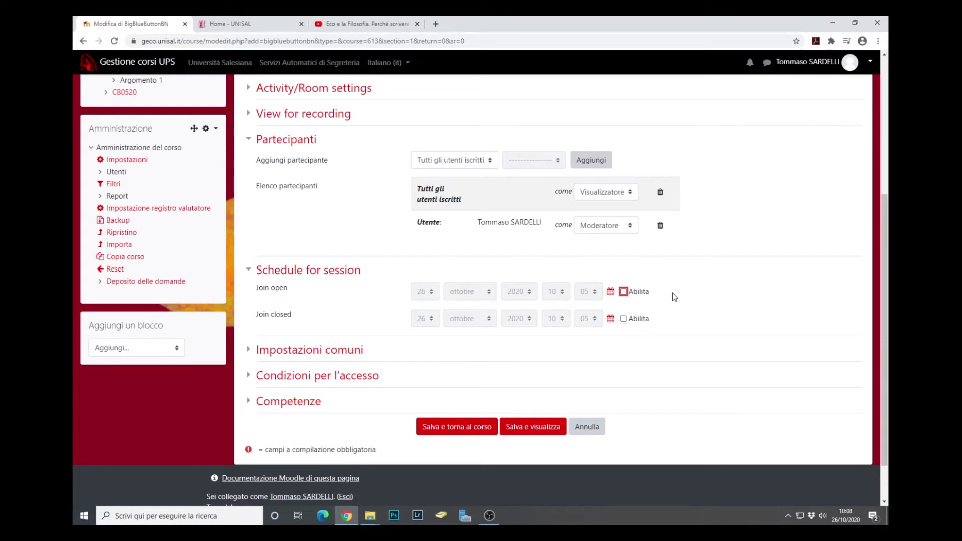
Save the BigBlueButtonBN activity and return to the course page.
{"action": "left_click", "coordinate": [458, 429]}
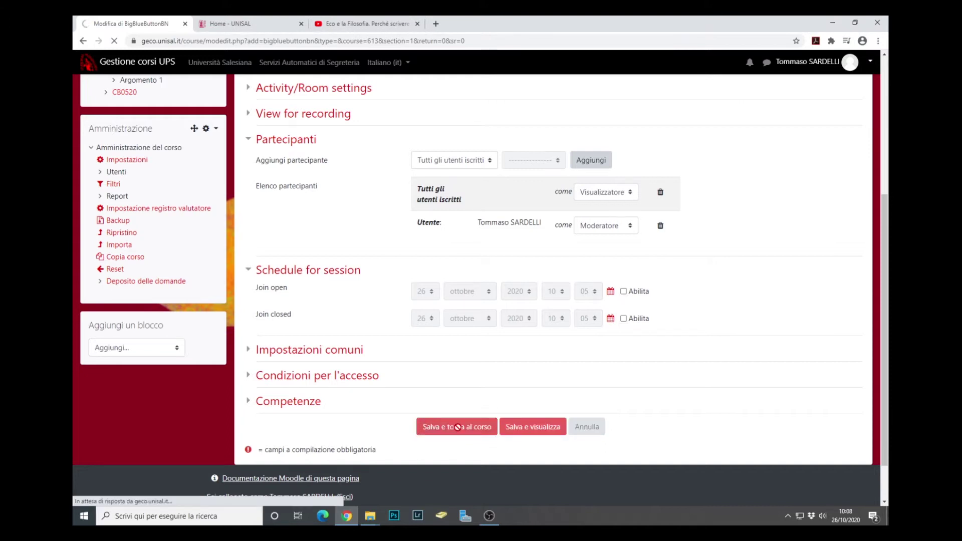
{"action": "scroll", "coordinate": [458, 426], "scroll_direction": "up", "scroll_amount": 2}
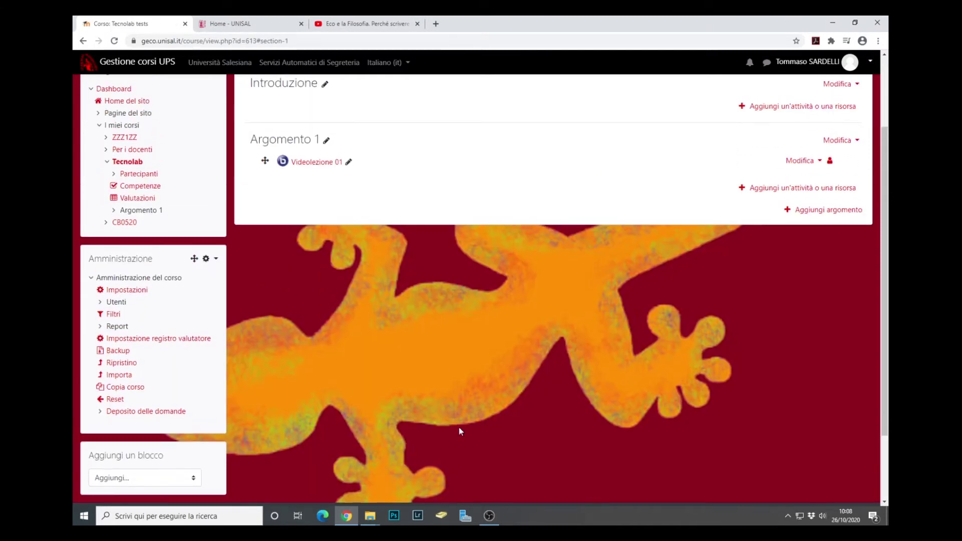
{"action": "scroll", "coordinate": [458, 427], "scroll_direction": "up", "scroll_amount": 1}
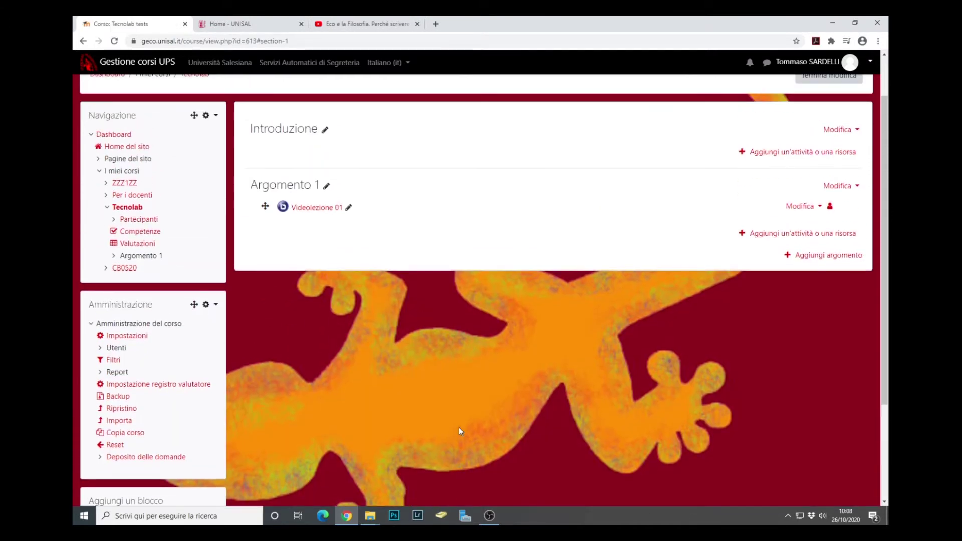
Join the Videolezione 01 session with microphone audio, allowing microphone access and confirming the audio test.
{"action": "left_click", "coordinate": [324, 211]}
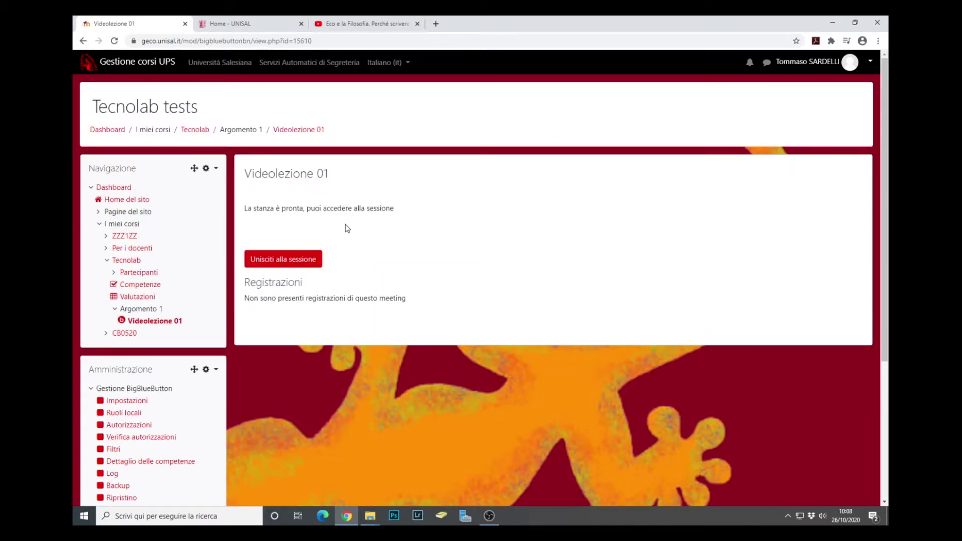
{"action": "left_click", "coordinate": [302, 260]}
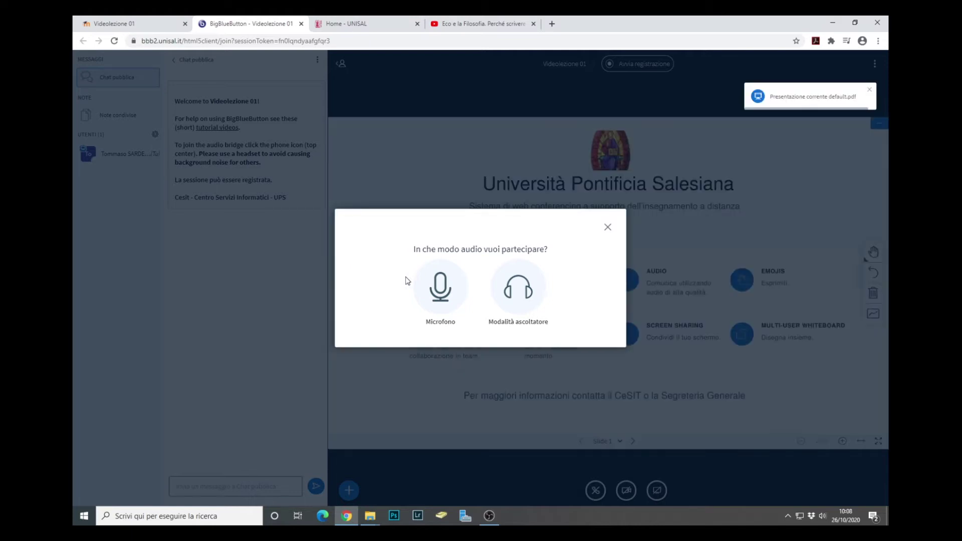
{"action": "left_click", "coordinate": [440, 291]}
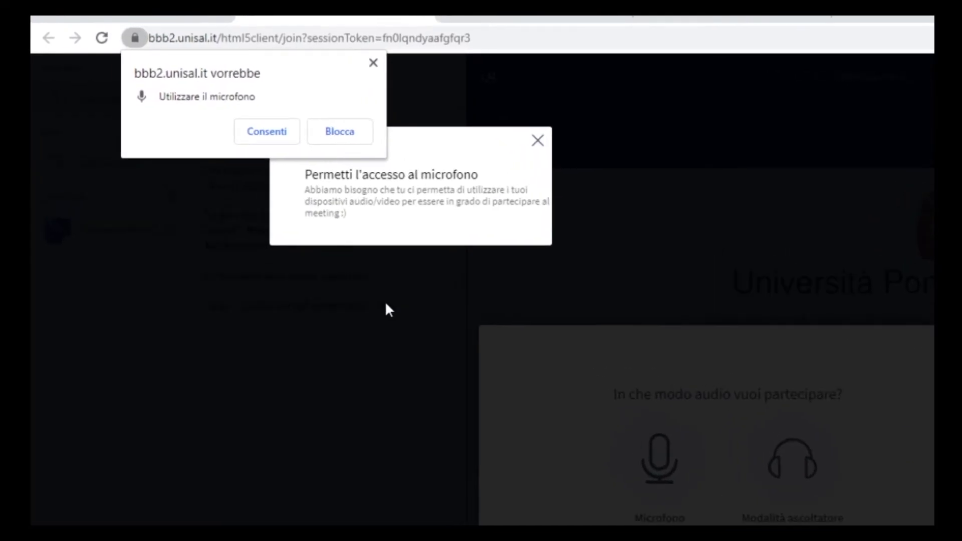
{"action": "left_click", "coordinate": [271, 134]}
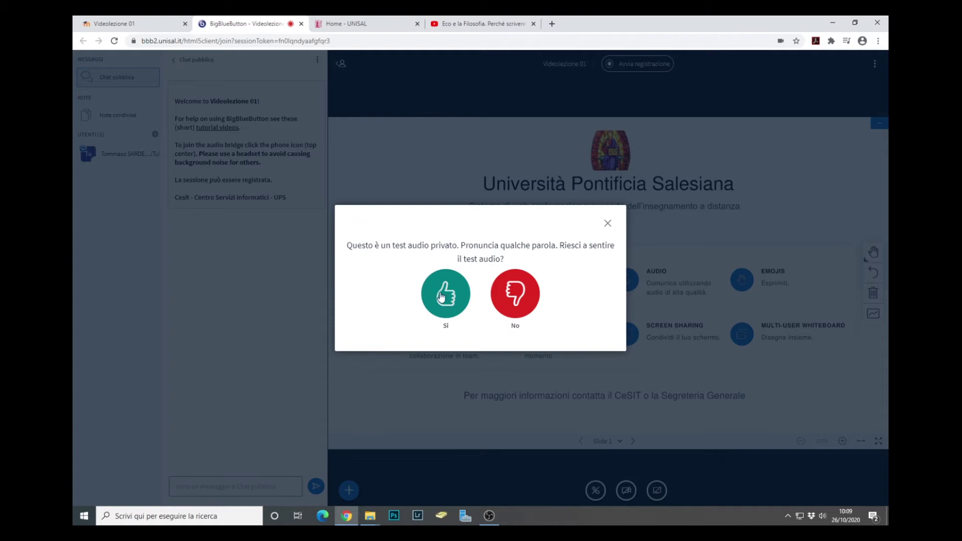
{"action": "left_click", "coordinate": [451, 307]}
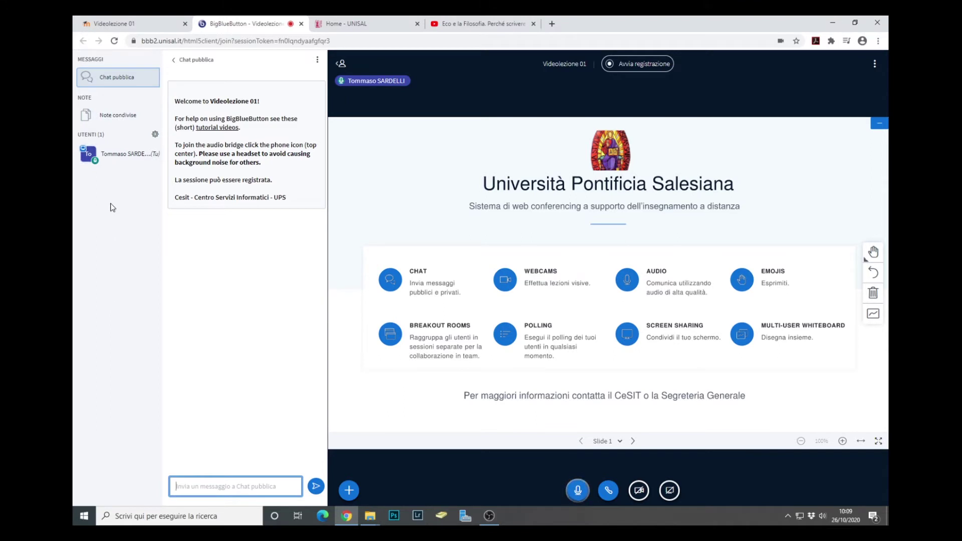
View the user management options, and hide the public chat and the user list to enlarge the presentation.
{"action": "left_click", "coordinate": [156, 135]}
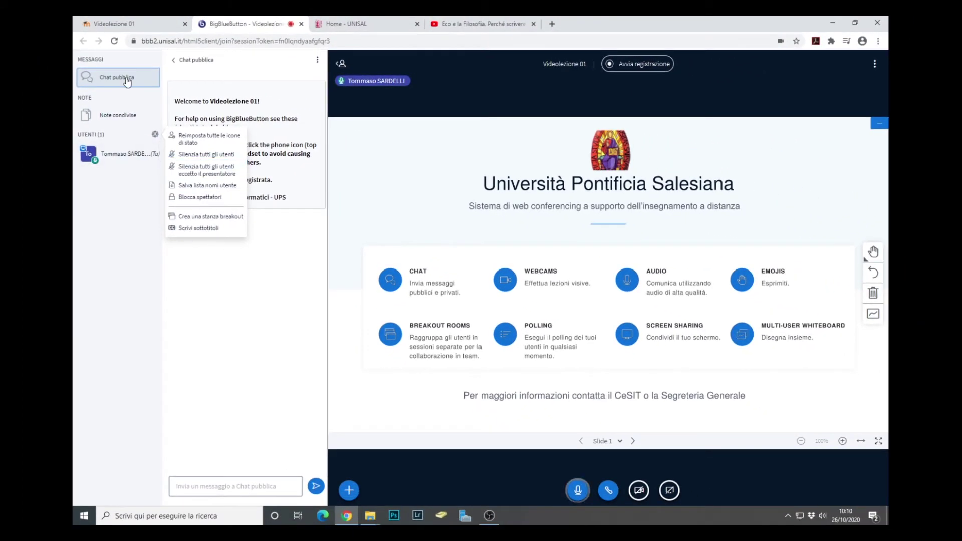
{"action": "left_click", "coordinate": [241, 75]}
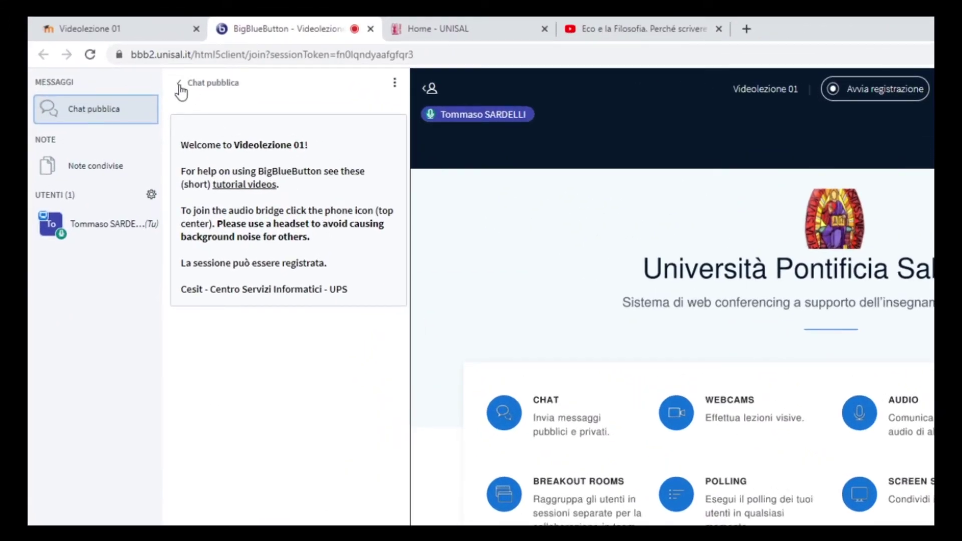
{"action": "left_click", "coordinate": [179, 84]}
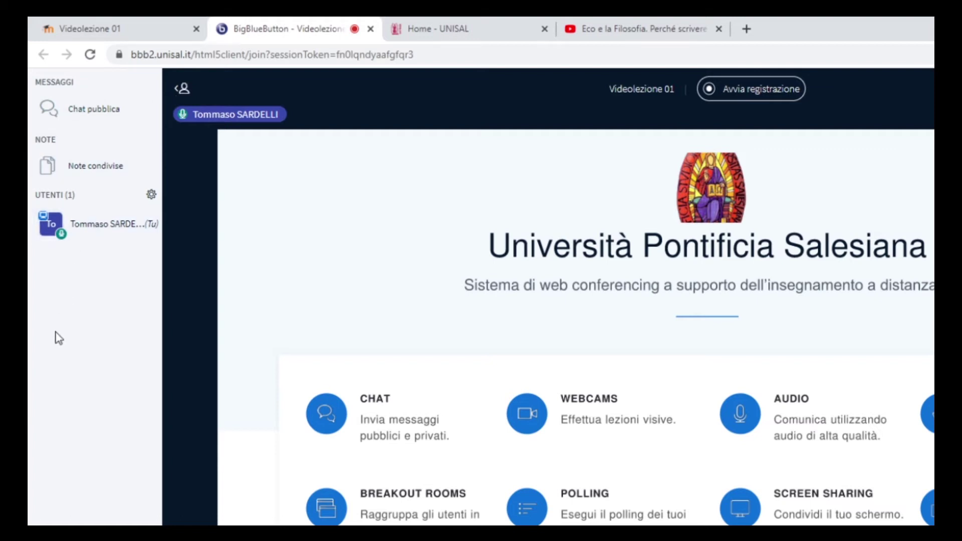
{"action": "left_click", "coordinate": [183, 91]}
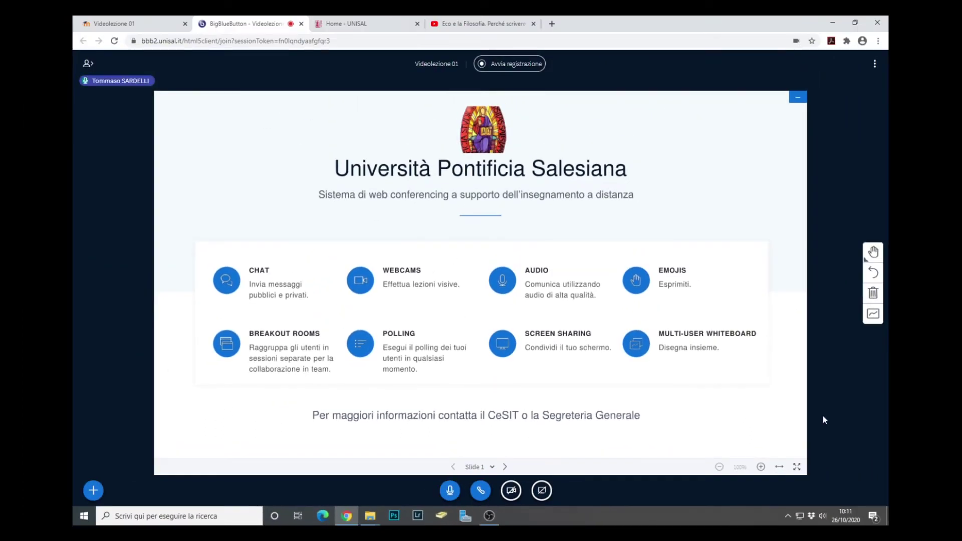
Go to the blank whiteboard slide 2 and add a red text box reading "Testo".
{"action": "left_click", "coordinate": [505, 467]}
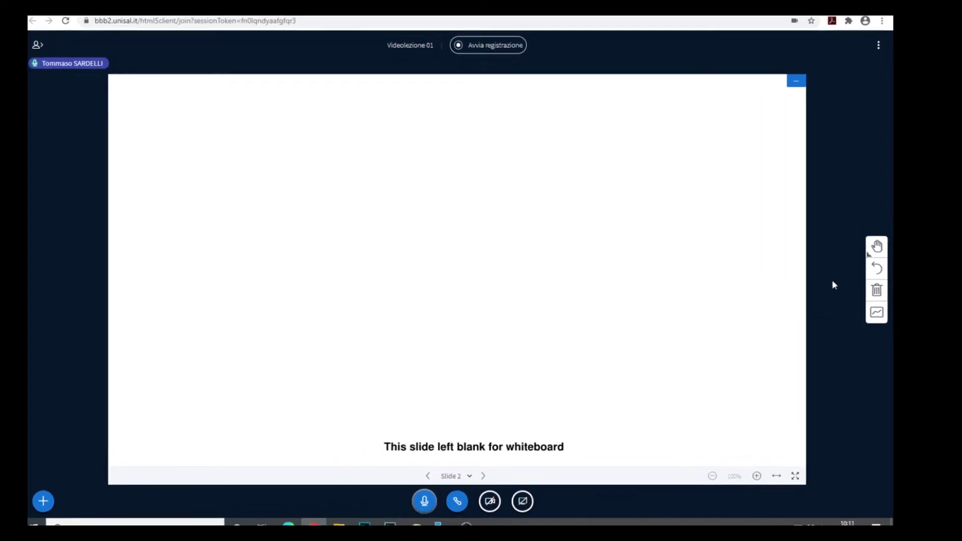
{"action": "left_click", "coordinate": [877, 246]}
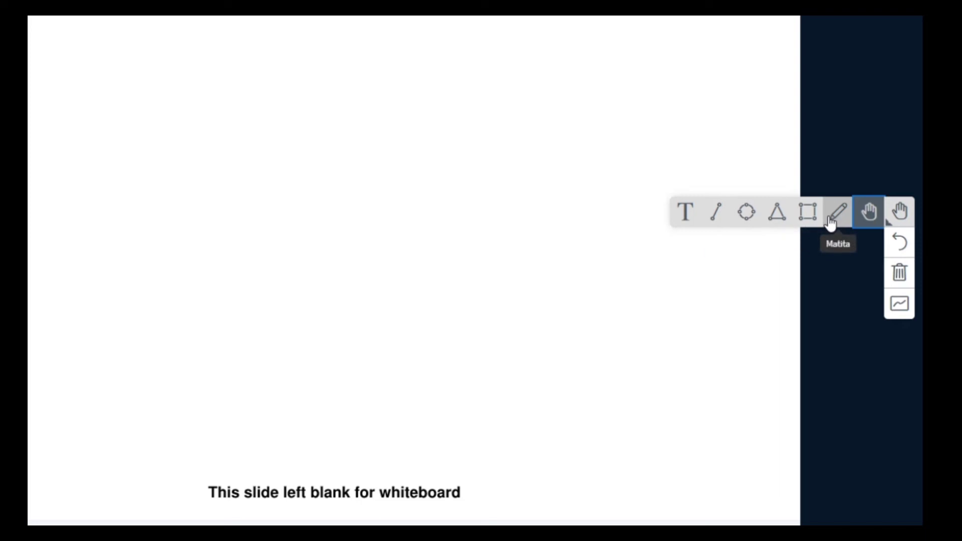
{"action": "left_click", "coordinate": [690, 214]}
{"action": "left_click", "coordinate": [33, 107]}
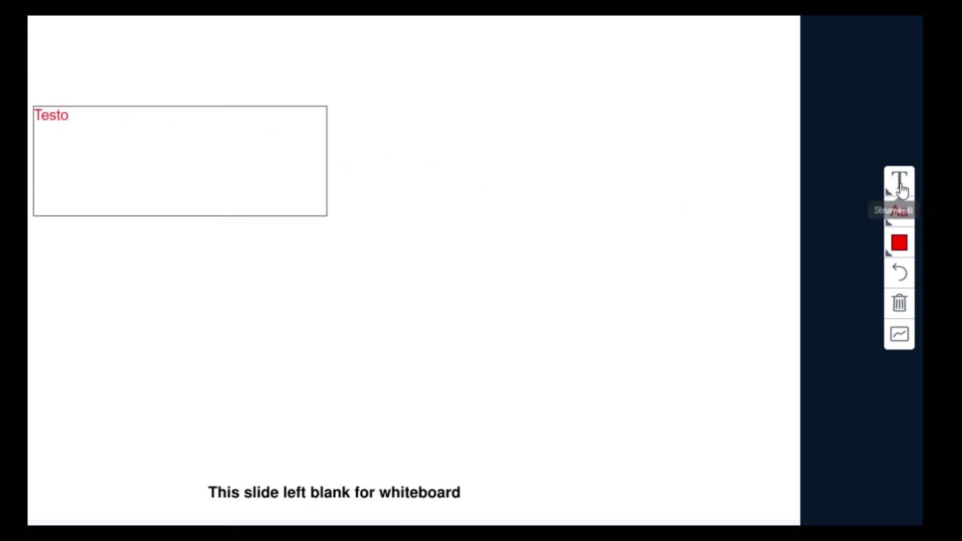
Draw a freehand, roughly square outline on the whiteboard using the pencil with a thicker line in purple.
{"action": "left_click", "coordinate": [901, 189]}
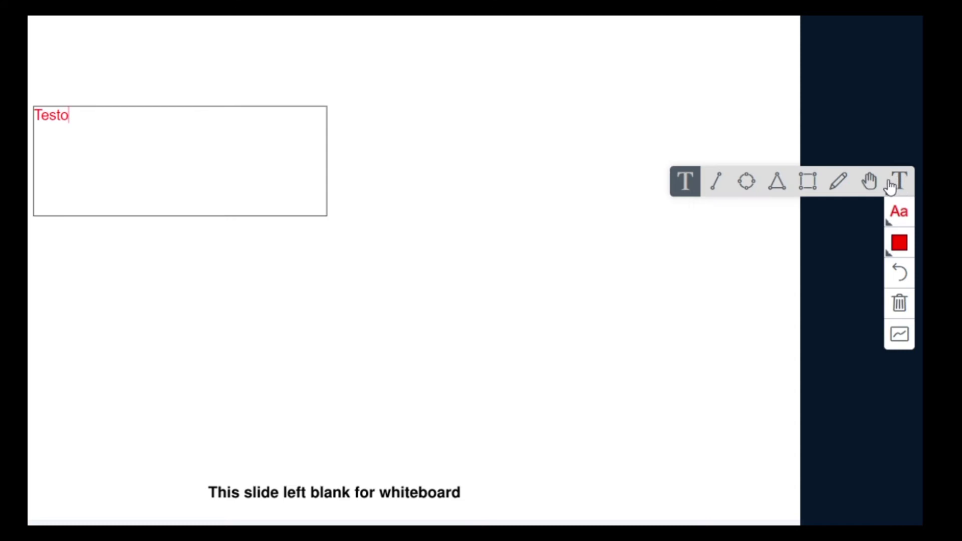
{"action": "left_click", "coordinate": [842, 187]}
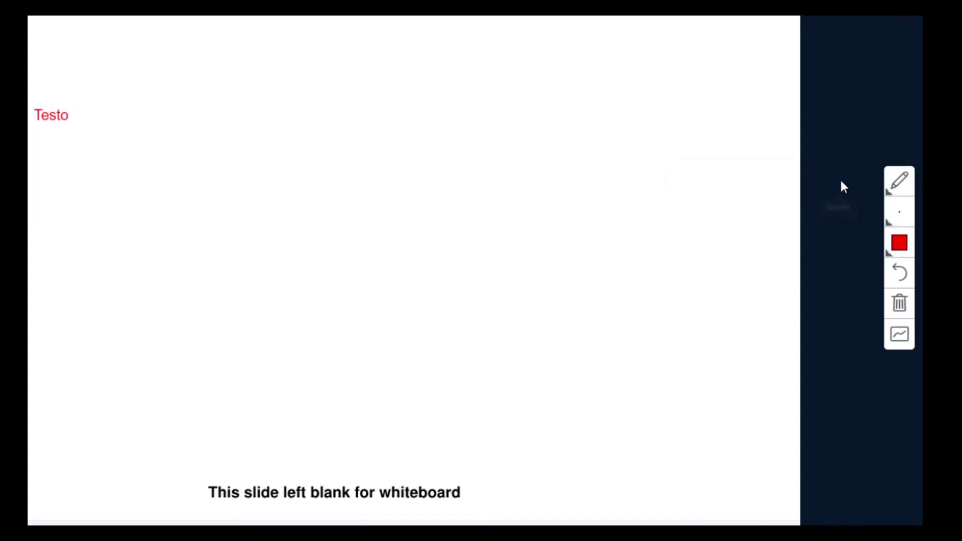
{"action": "left_click", "coordinate": [891, 219]}
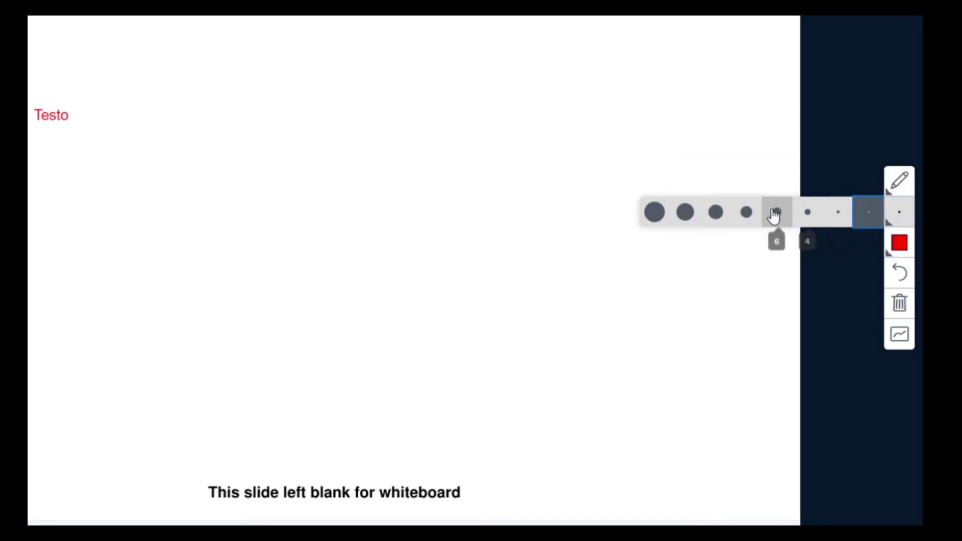
{"action": "left_click", "coordinate": [747, 212]}
{"action": "left_click", "coordinate": [906, 246]}
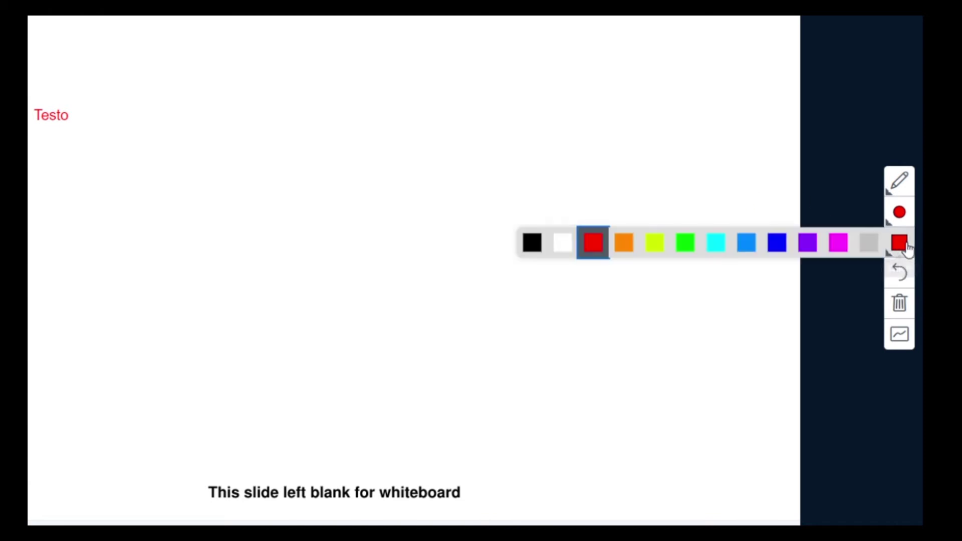
{"action": "left_click", "coordinate": [807, 241]}
{"action": "mouse_move", "coordinate": [210, 210]}
{"action": "left_mouse_down"}
{"action": "mouse_move", "coordinate": [232, 79]}
{"action": "mouse_move", "coordinate": [448, 120]}
{"action": "mouse_move", "coordinate": [178, 278]}
{"action": "left_mouse_up"}
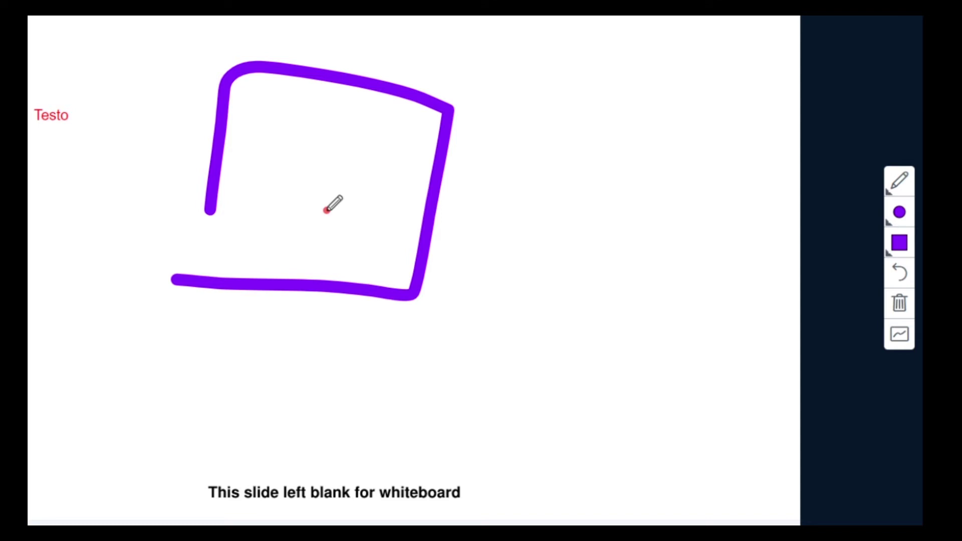
Undo the purple pencil stroke and clear all remaining annotations from the whiteboard.
{"action": "left_click", "coordinate": [902, 276]}
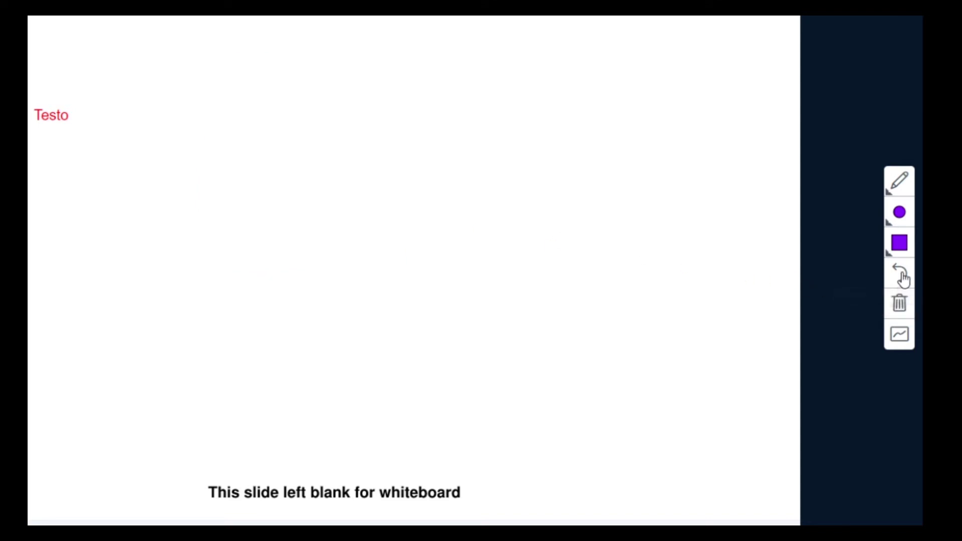
{"action": "left_click", "coordinate": [900, 306]}
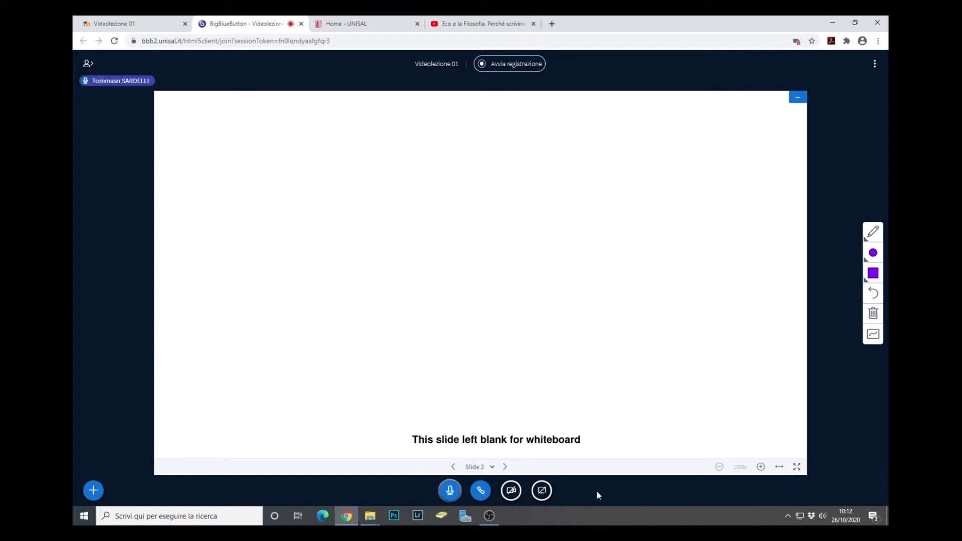
Allow camera access and share the HD Pro Webcam C920 at medium quality in the lesson room.
{"action": "left_click", "coordinate": [512, 492]}
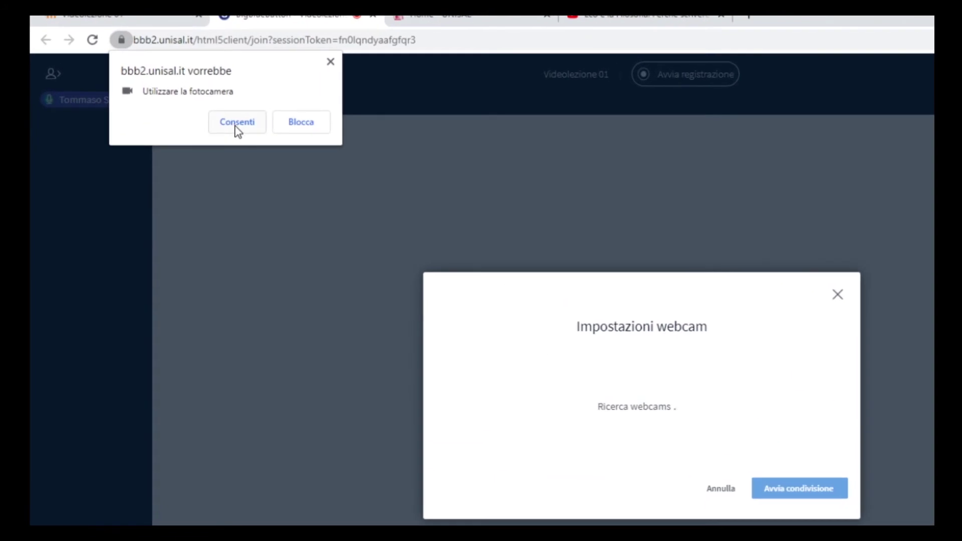
{"action": "left_click", "coordinate": [237, 125]}
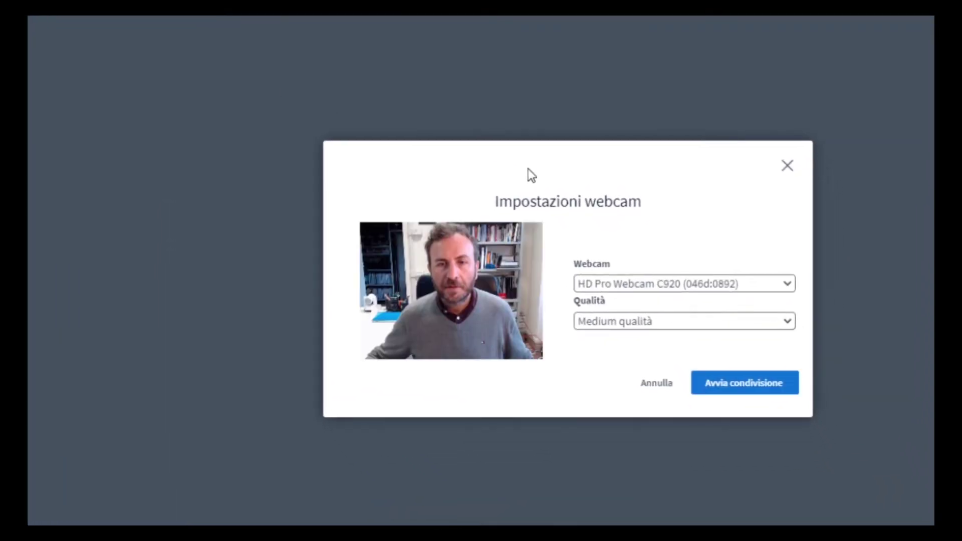
{"action": "left_click", "coordinate": [664, 290]}
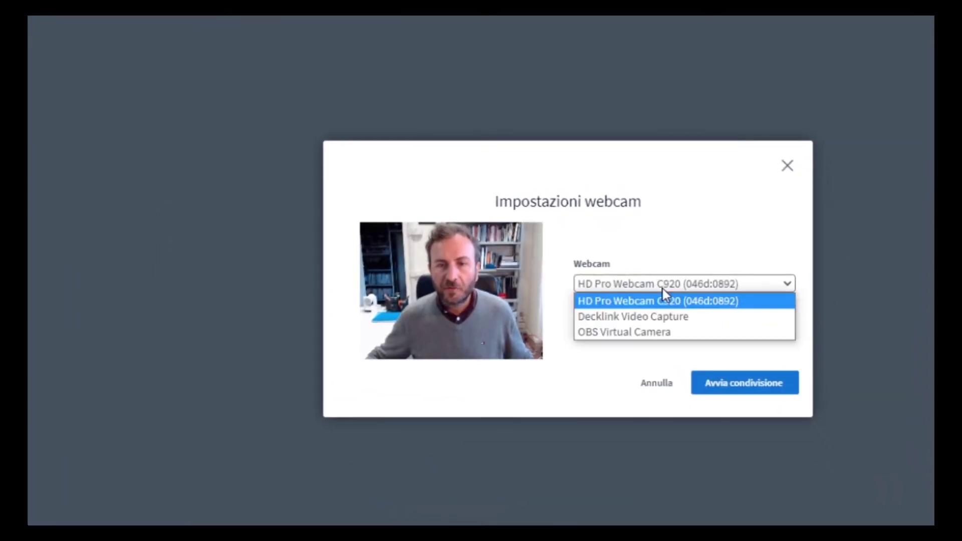
{"action": "left_click", "coordinate": [663, 291]}
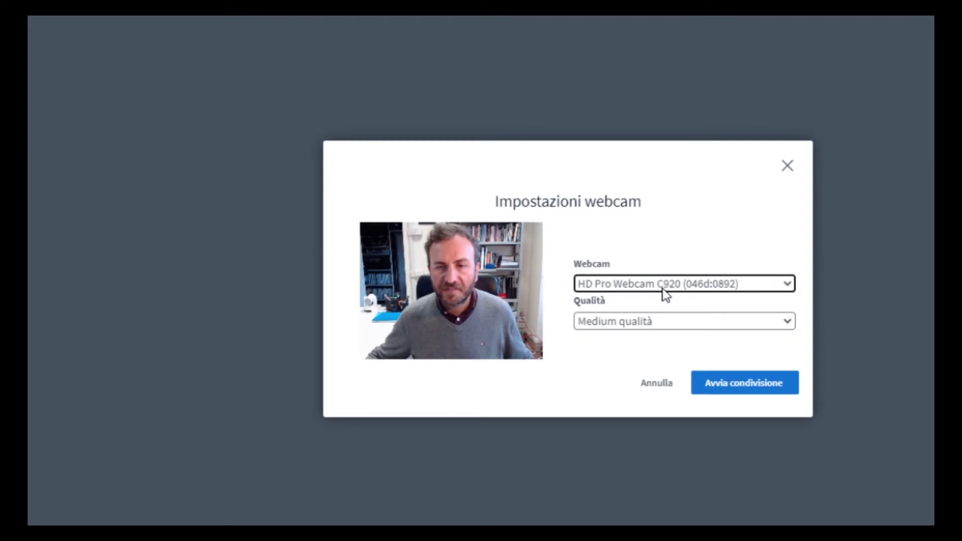
{"action": "left_click", "coordinate": [750, 393]}
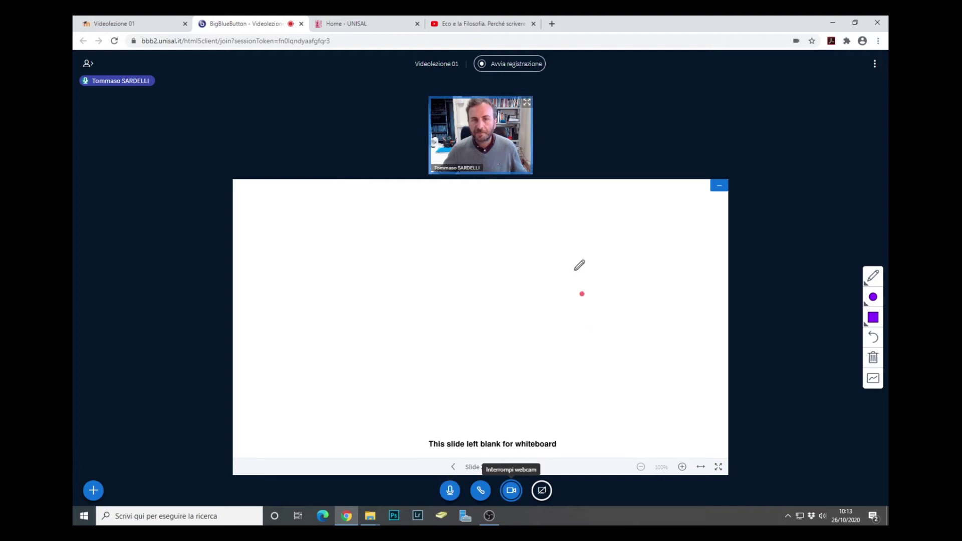
Enlarge the webcam video above the whiteboard and shrink it back, and minimize the presentation.
{"action": "left_click_drag", "start_coordinate": [567, 178], "coordinate": [569, 302]}
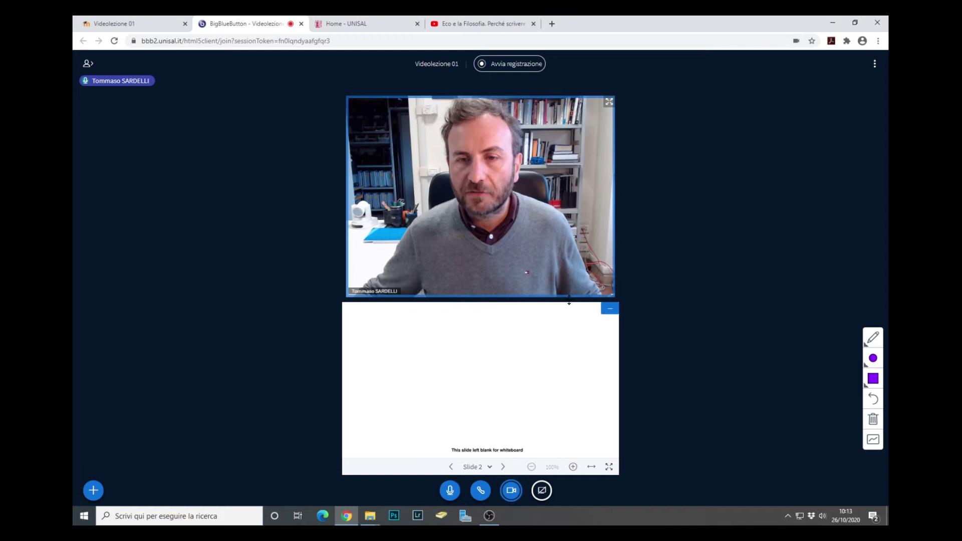
{"action": "left_click_drag", "start_coordinate": [568, 303], "coordinate": [594, 166]}
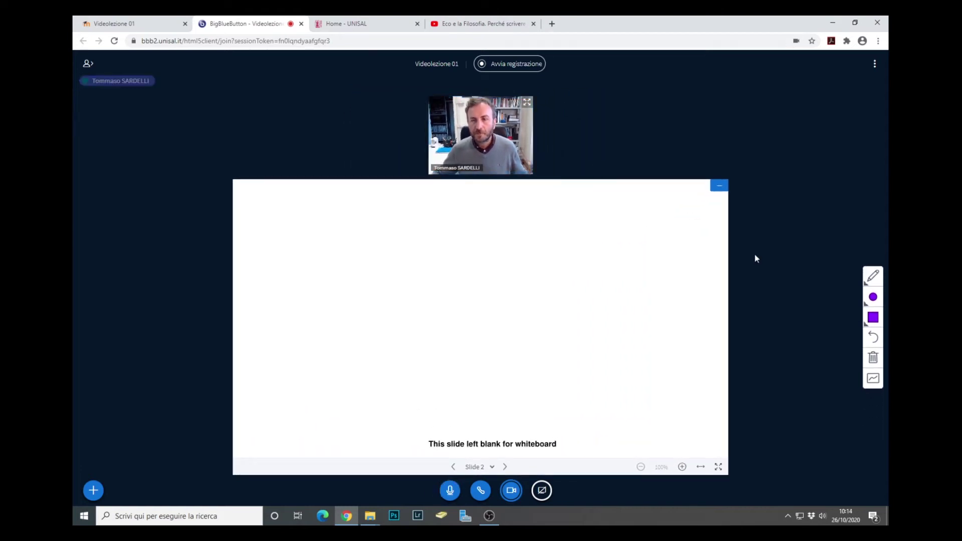
{"action": "left_click", "coordinate": [719, 189]}
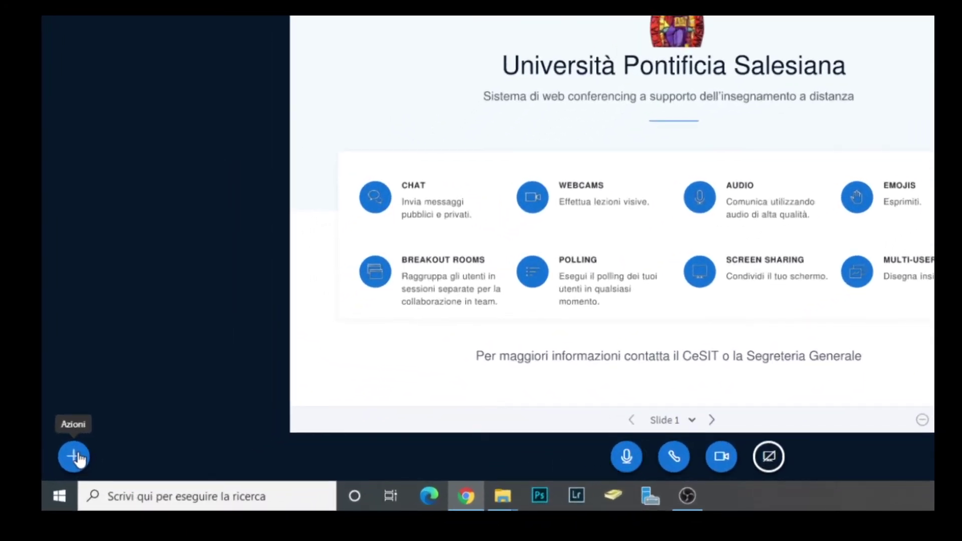
Upload Slide01.pdf from the slides folder on the Desktop as the current presentation.
{"action": "left_click", "coordinate": [75, 457]}
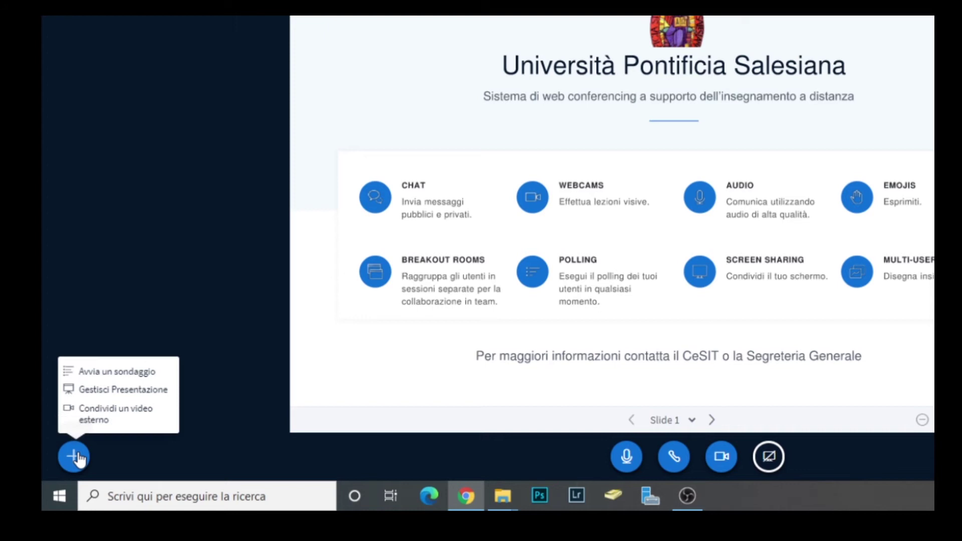
{"action": "left_click", "coordinate": [163, 395]}
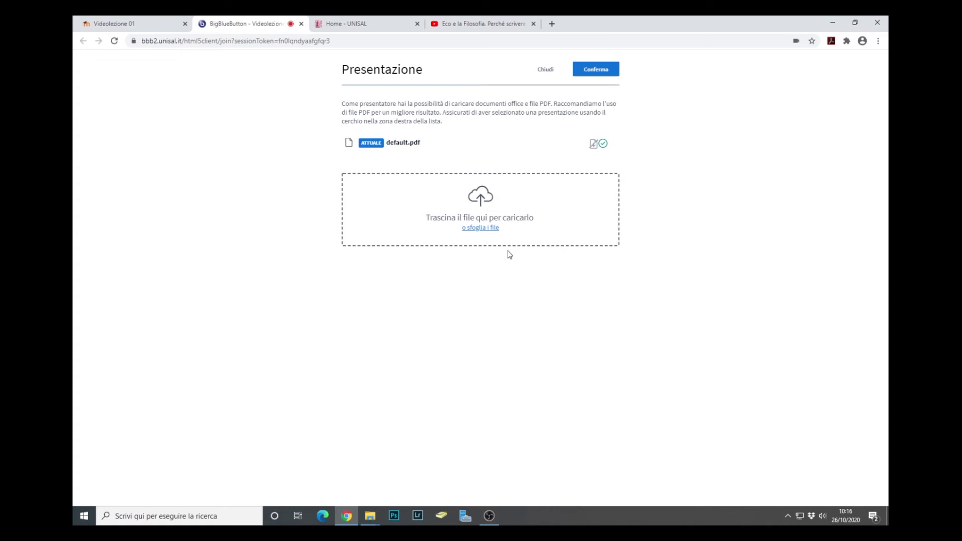
{"action": "left_click", "coordinate": [488, 229]}
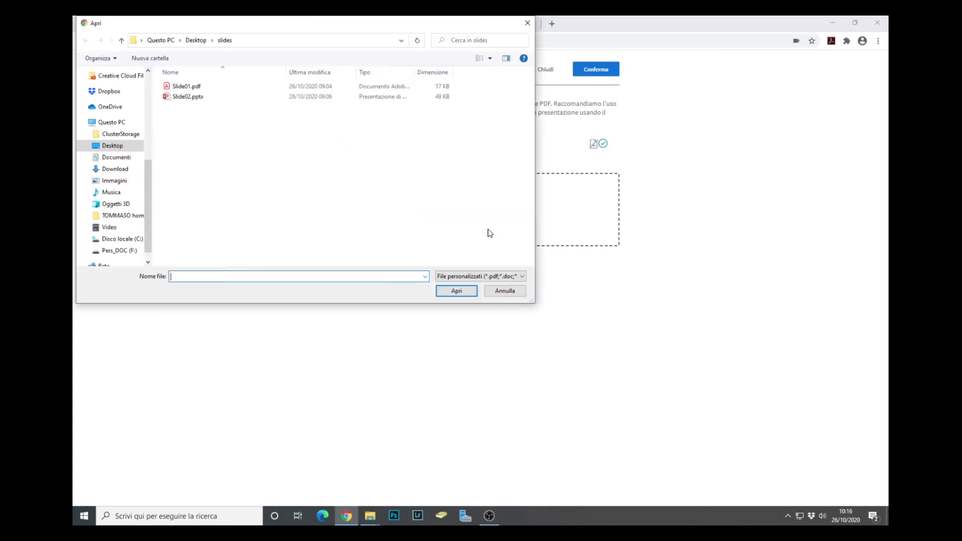
{"action": "left_click", "coordinate": [189, 89]}
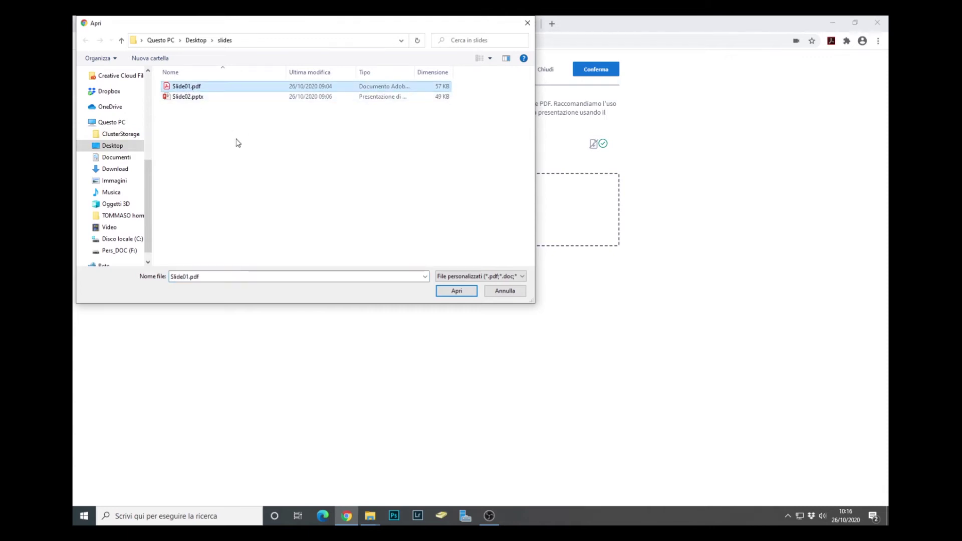
{"action": "left_click", "coordinate": [454, 291]}
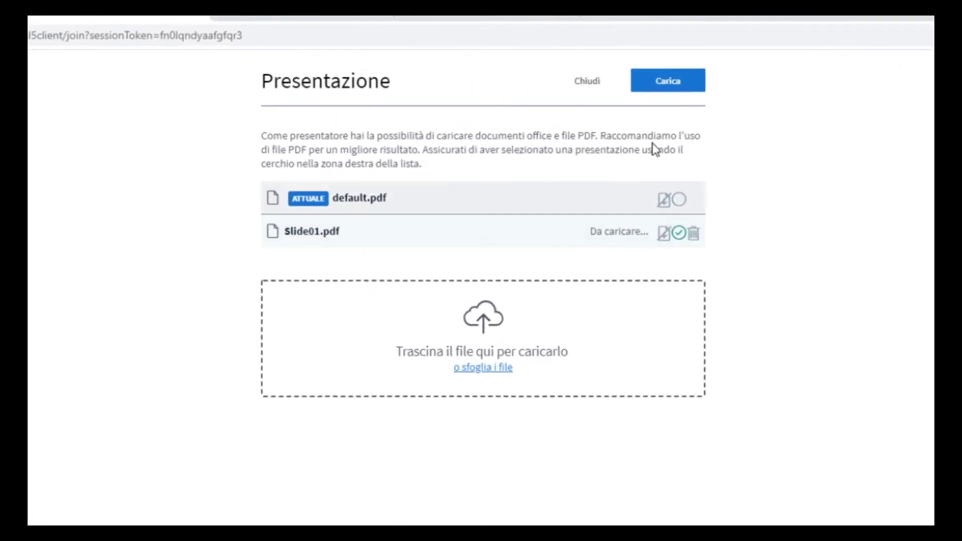
{"action": "left_click", "coordinate": [679, 90]}
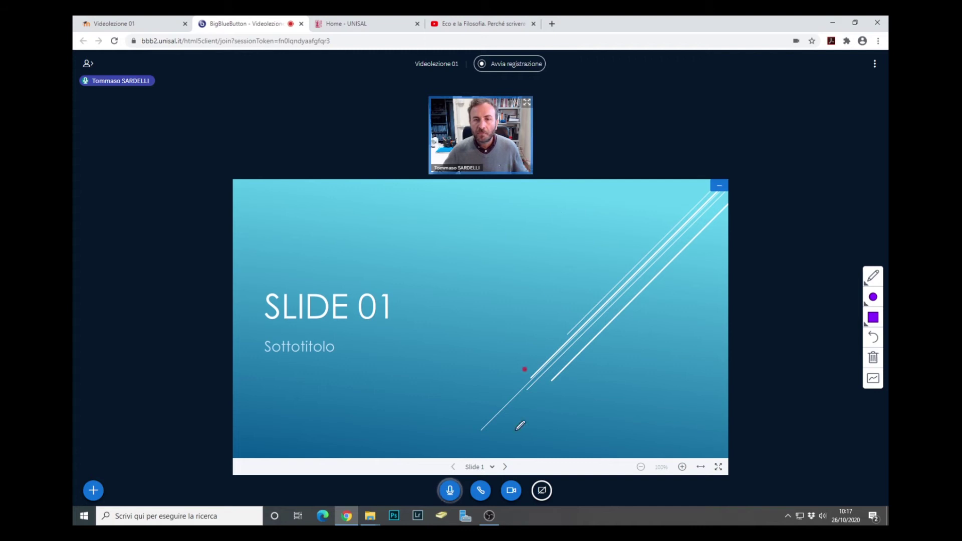
Go to slide 3 and, with the purple pencil, underline the paragraph and draw two vertical strokes beside it.
{"action": "left_click", "coordinate": [505, 467]}
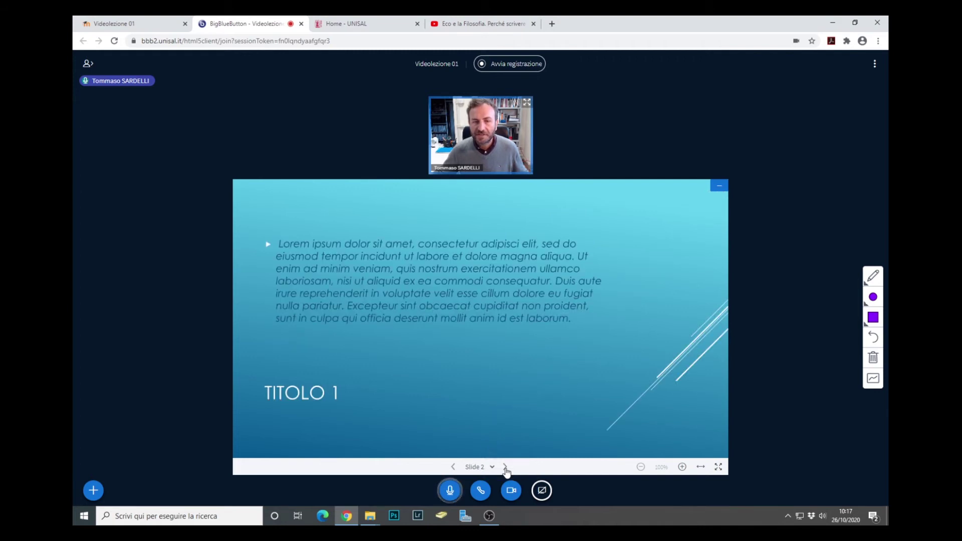
{"action": "left_click", "coordinate": [506, 467]}
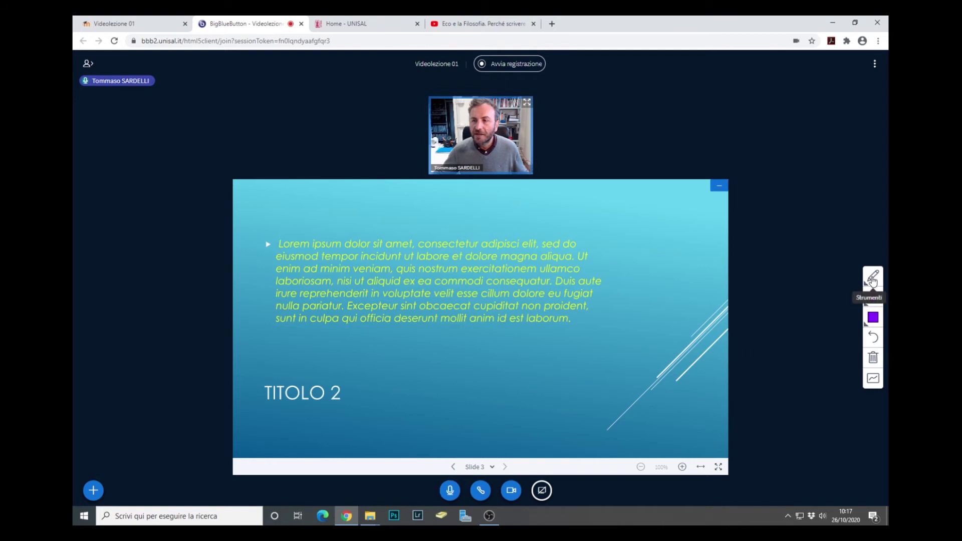
{"action": "left_click", "coordinate": [874, 279]}
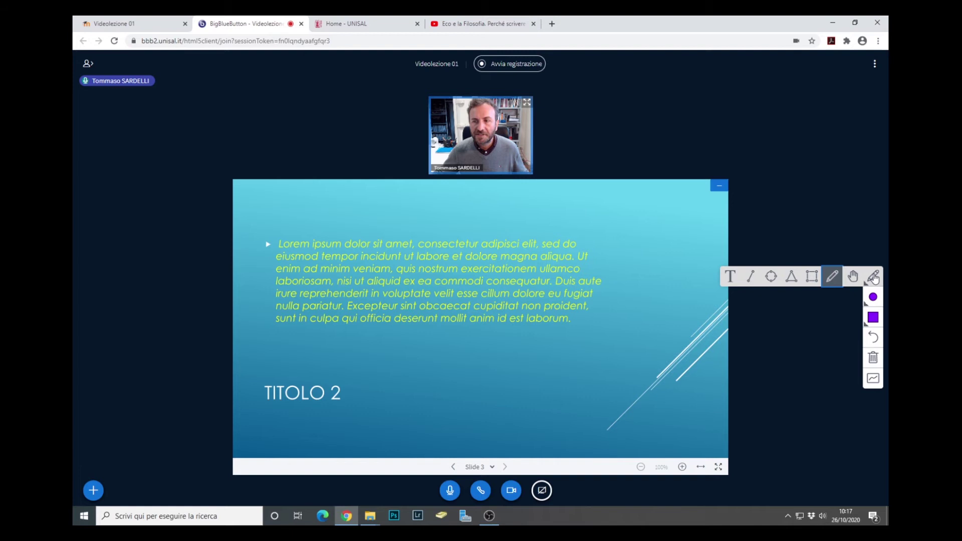
{"action": "left_click", "coordinate": [832, 276]}
{"action": "left_click_drag", "start_coordinate": [279, 337], "coordinate": [547, 334]}
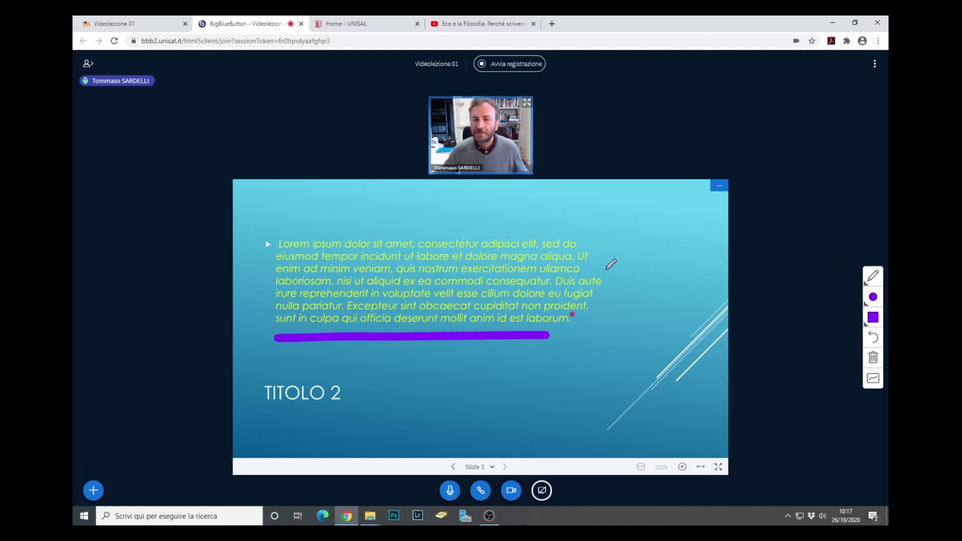
{"action": "mouse_move", "coordinate": [608, 229]}
{"action": "left_mouse_down"}
{"action": "mouse_move", "coordinate": [612, 310]}
{"action": "mouse_move", "coordinate": [624, 316]}
{"action": "left_mouse_up"}
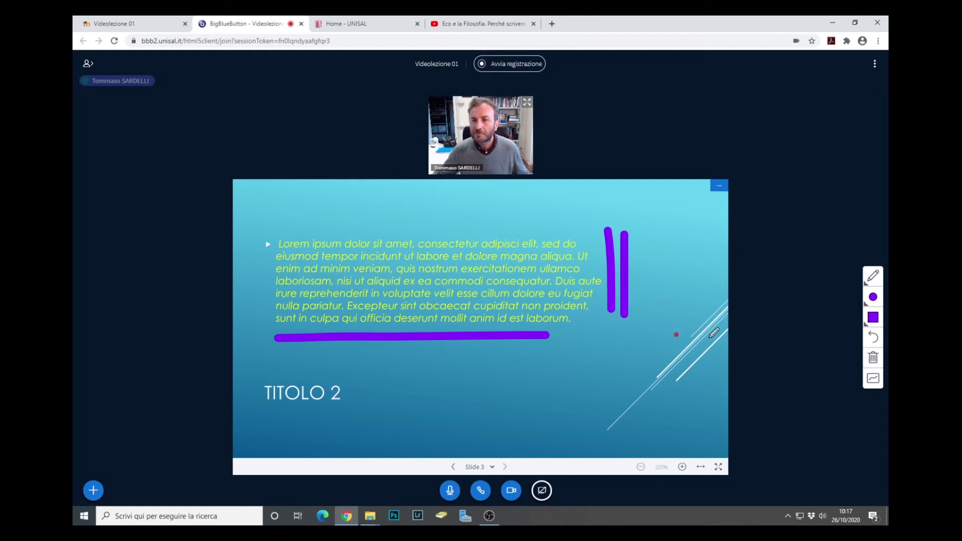
Undo the last vertical pencil stroke and clear all remaining annotations from slide 3.
{"action": "left_click", "coordinate": [873, 338]}
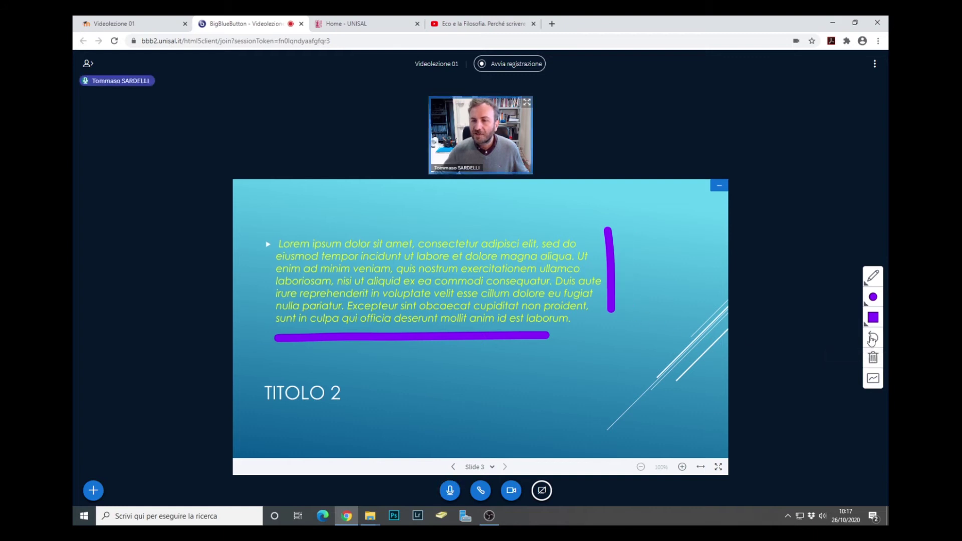
{"action": "left_click", "coordinate": [873, 359]}
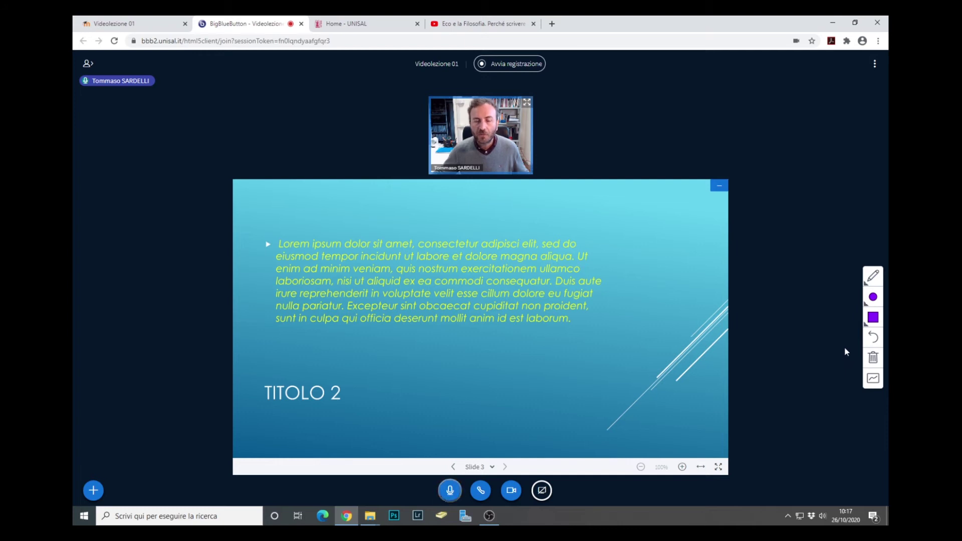
Upload Slide02.pptx from the slides folder as the current presentation and advance to its slide 3.
{"action": "left_click", "coordinate": [94, 494]}
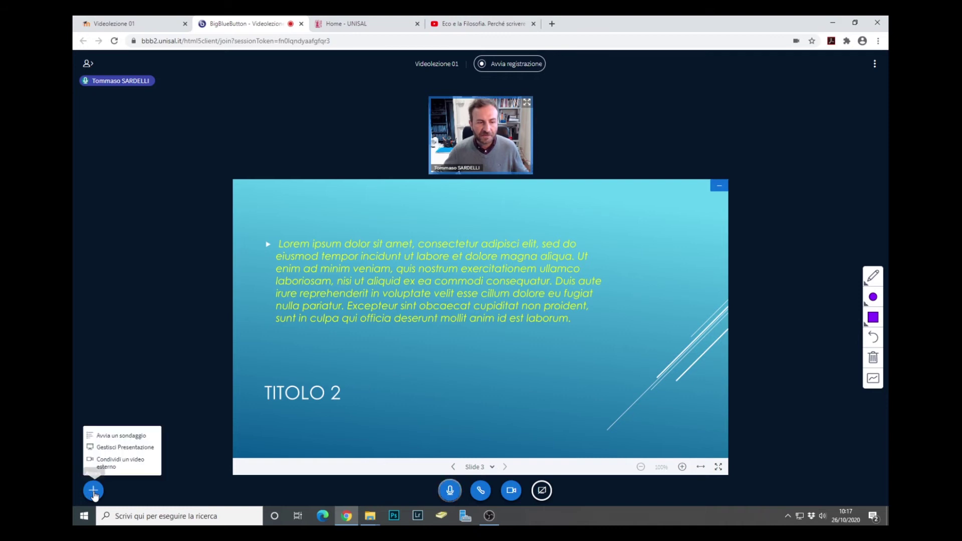
{"action": "left_click", "coordinate": [151, 449]}
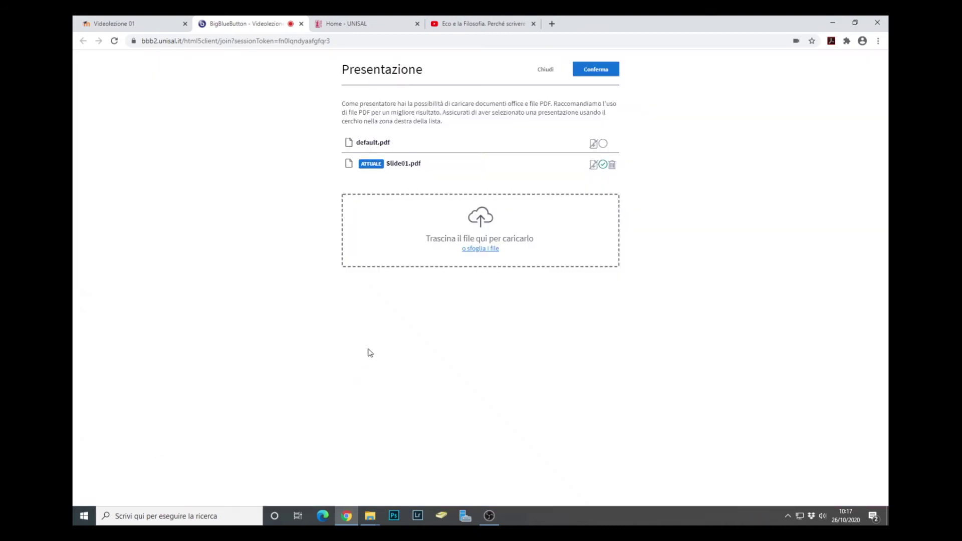
{"action": "left_click", "coordinate": [479, 250]}
{"action": "left_click", "coordinate": [187, 98]}
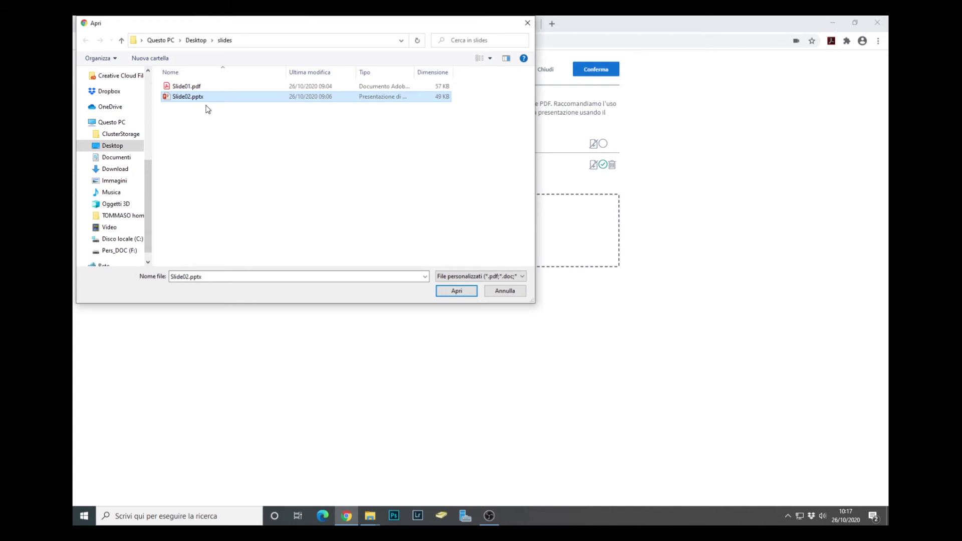
{"action": "left_click", "coordinate": [456, 291]}
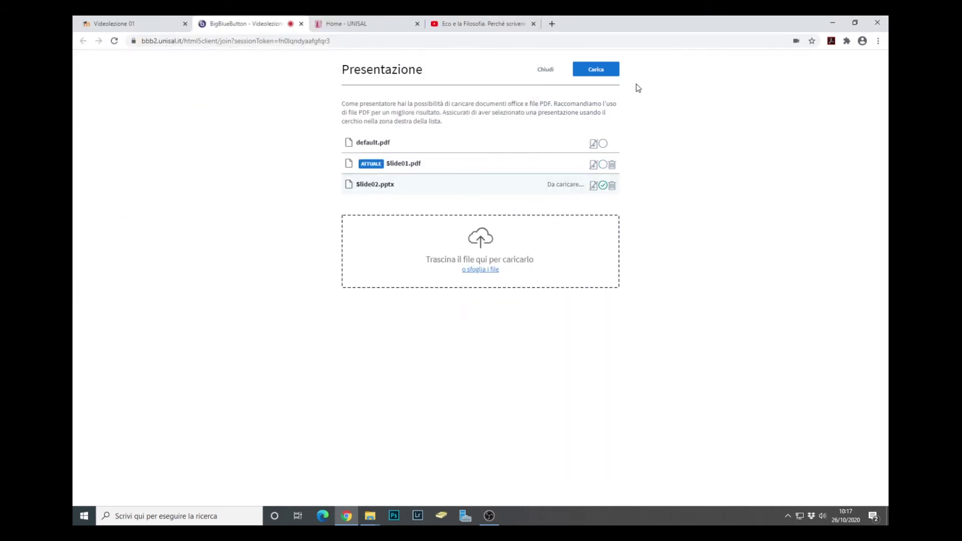
{"action": "left_click", "coordinate": [601, 72]}
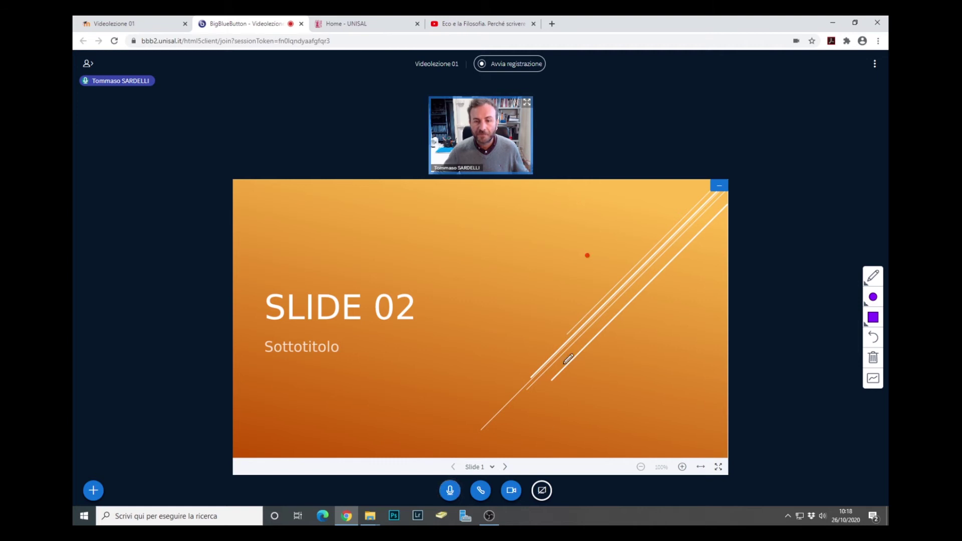
{"action": "left_click", "coordinate": [505, 468]}
{"action": "left_click", "coordinate": [506, 468]}
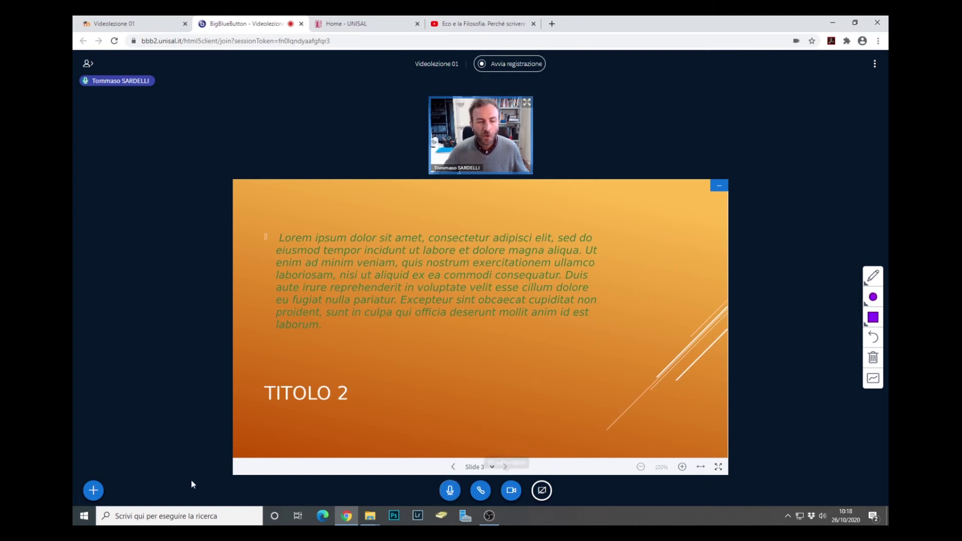
Make Slide01.pdf the current presentation again and go back to its slide 1.
{"action": "left_click", "coordinate": [93, 490]}
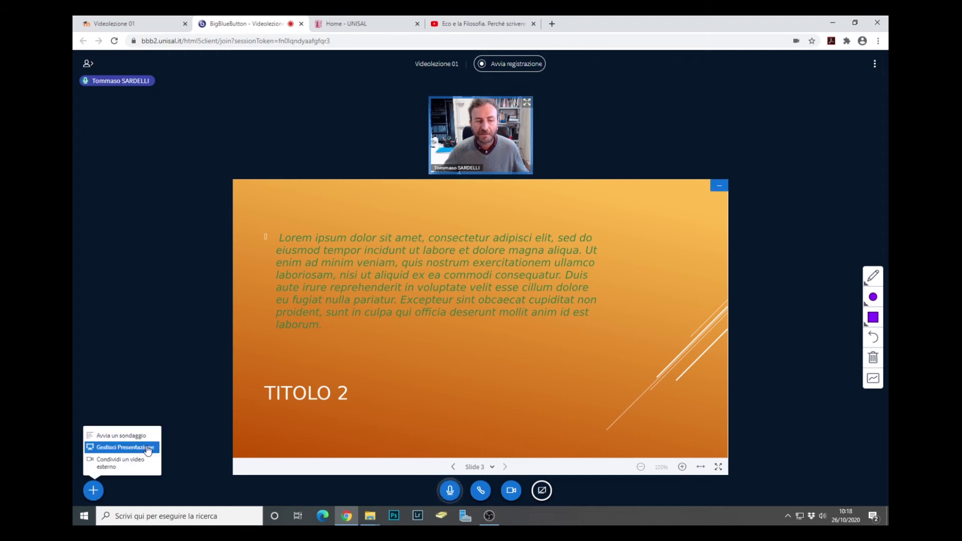
{"action": "left_click", "coordinate": [148, 450]}
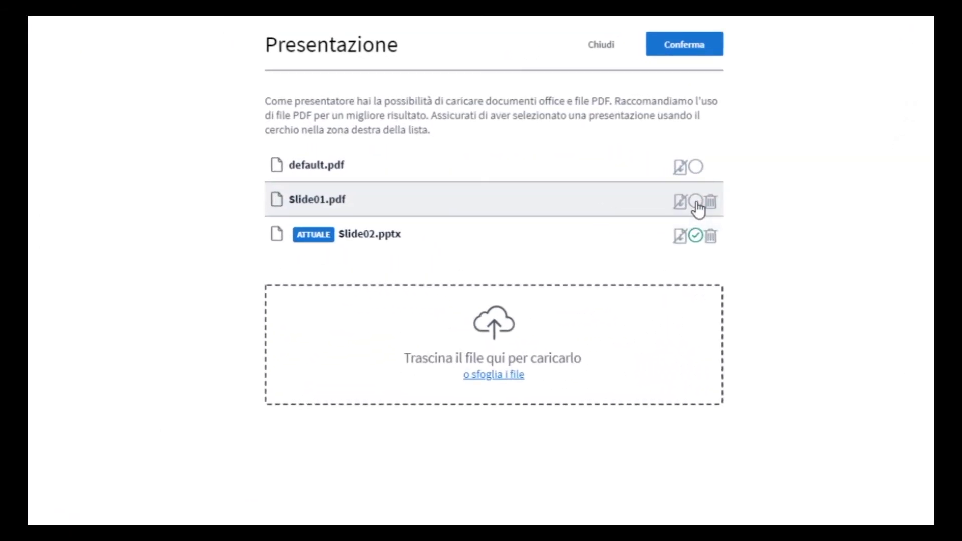
{"action": "left_click", "coordinate": [696, 202]}
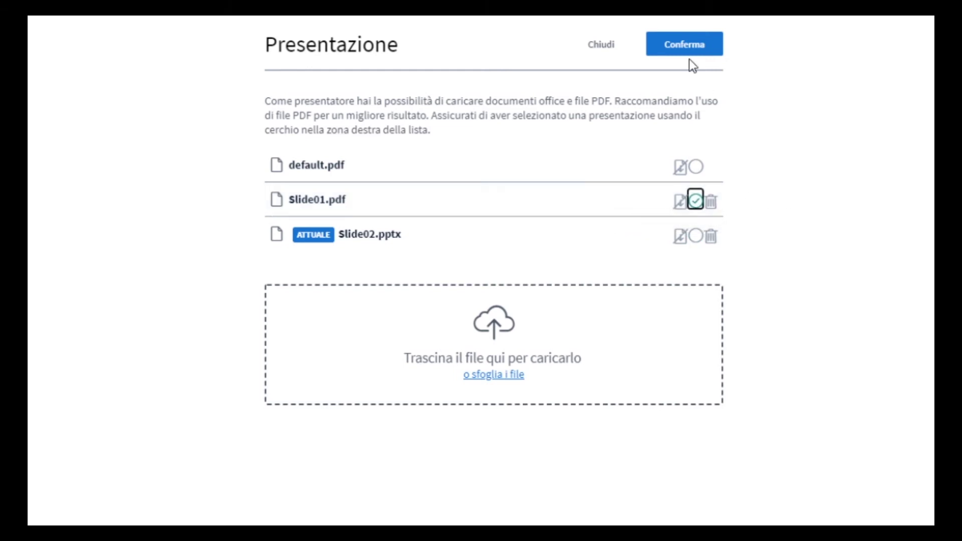
{"action": "left_click", "coordinate": [684, 47]}
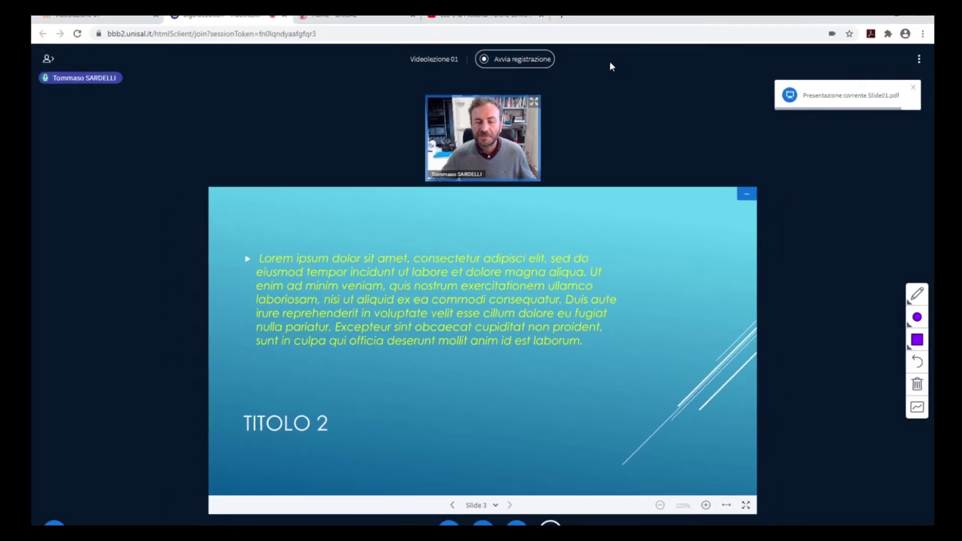
{"action": "left_click", "coordinate": [453, 505]}
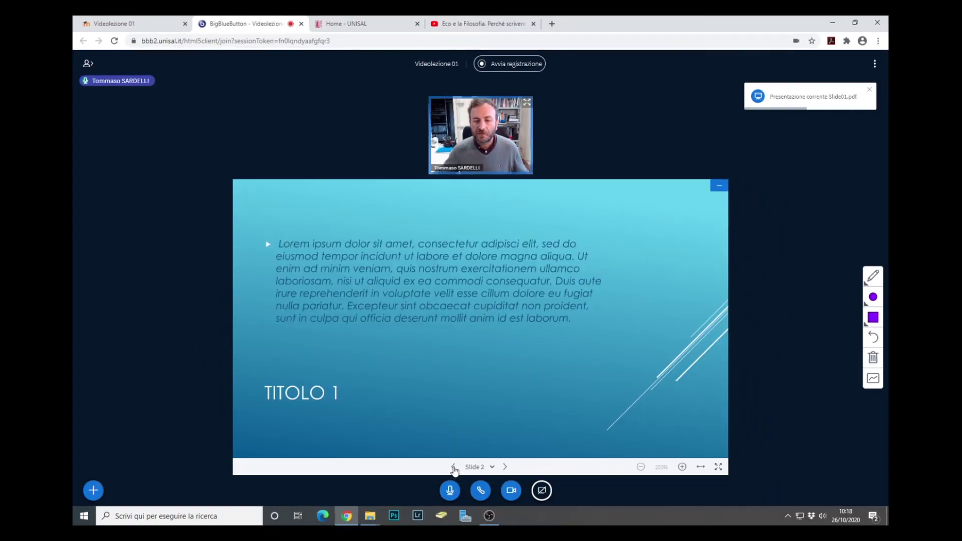
{"action": "left_click", "coordinate": [453, 468]}
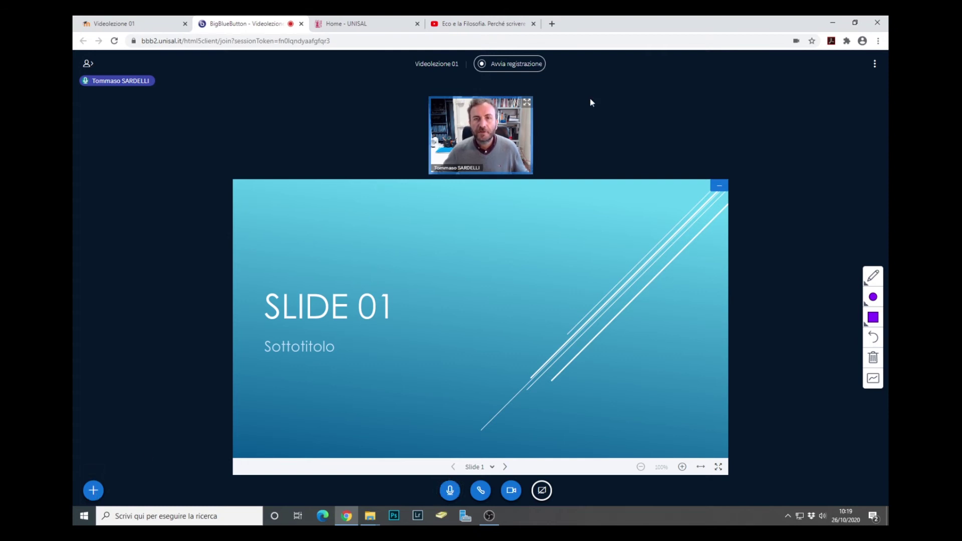
Switch to the open YouTube page of the Umberto Eco video and copy its full URL.
{"action": "left_click", "coordinate": [484, 24]}
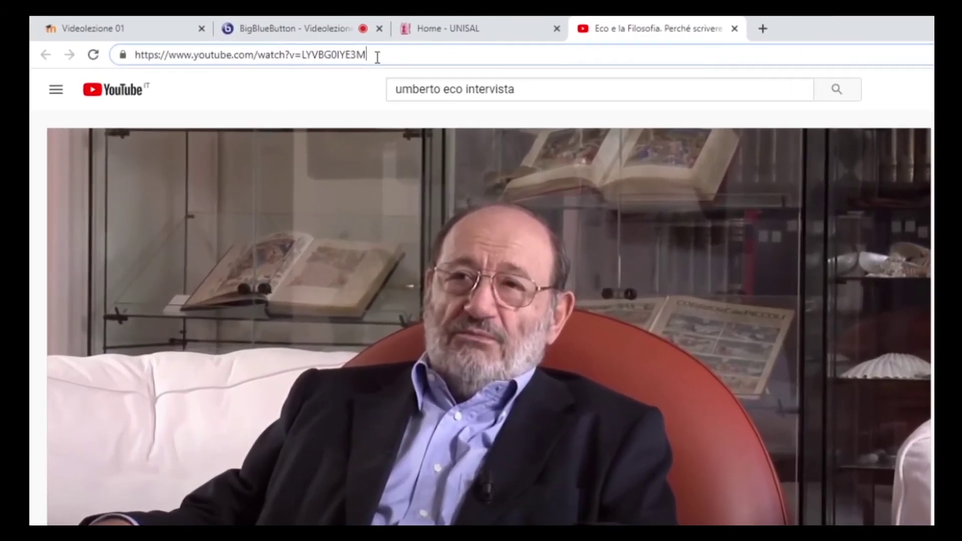
{"action": "left_click_drag", "start_coordinate": [297, 41], "coordinate": [133, 57]}
{"action": "key", "text": "ctrl+c"}
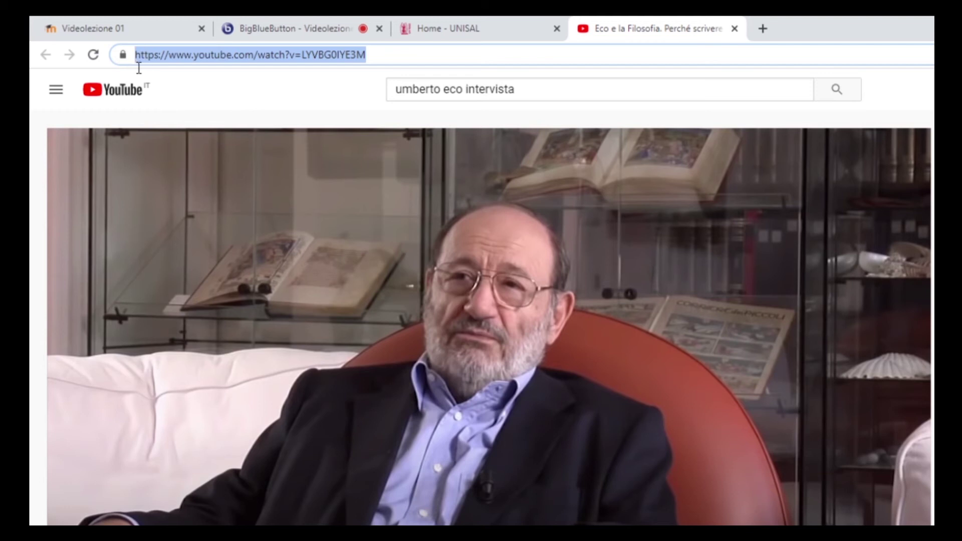
Copy the selected YouTube address and return to the BigBlueButton lesson page.
{"action": "right_click", "coordinate": [206, 57]}
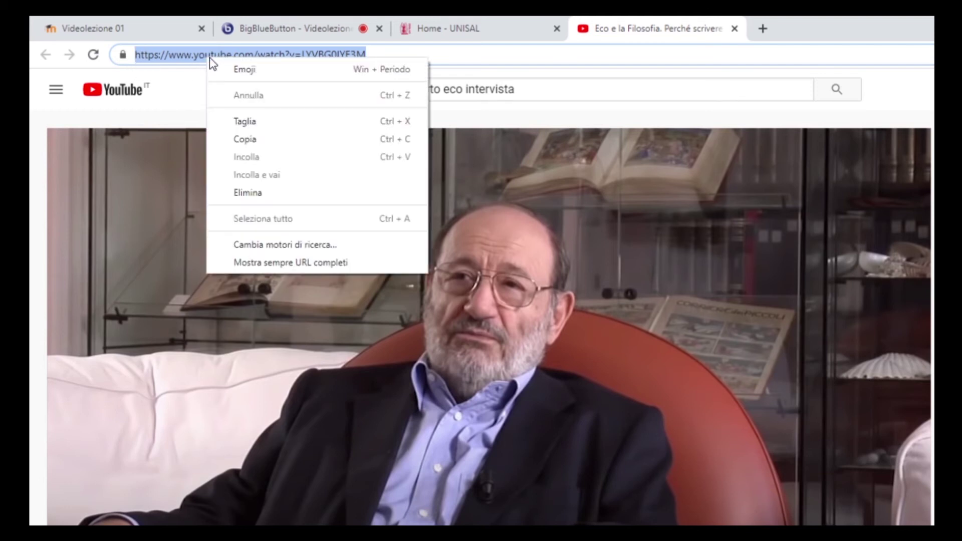
{"action": "left_click", "coordinate": [264, 144]}
{"action": "left_click", "coordinate": [282, 29]}
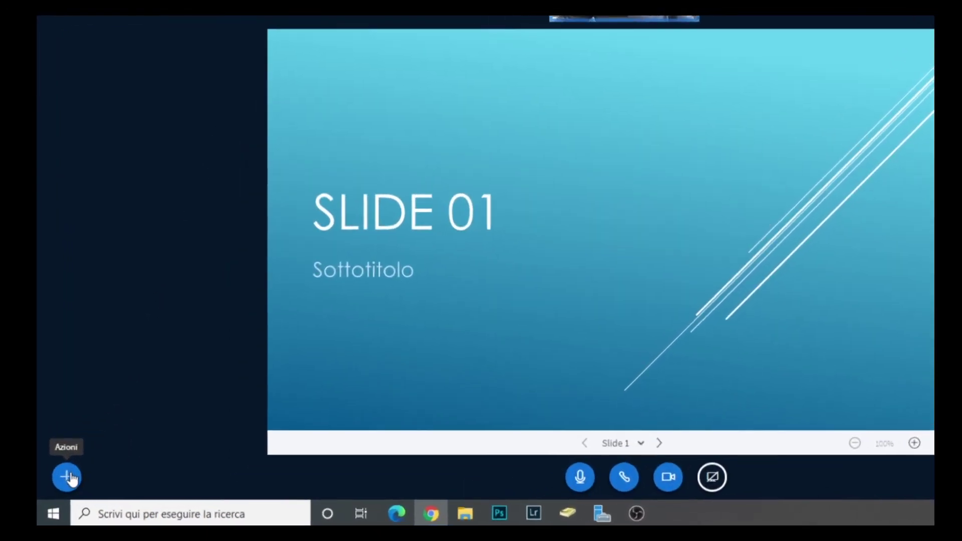
{"action": "left_click", "coordinate": [93, 490]}
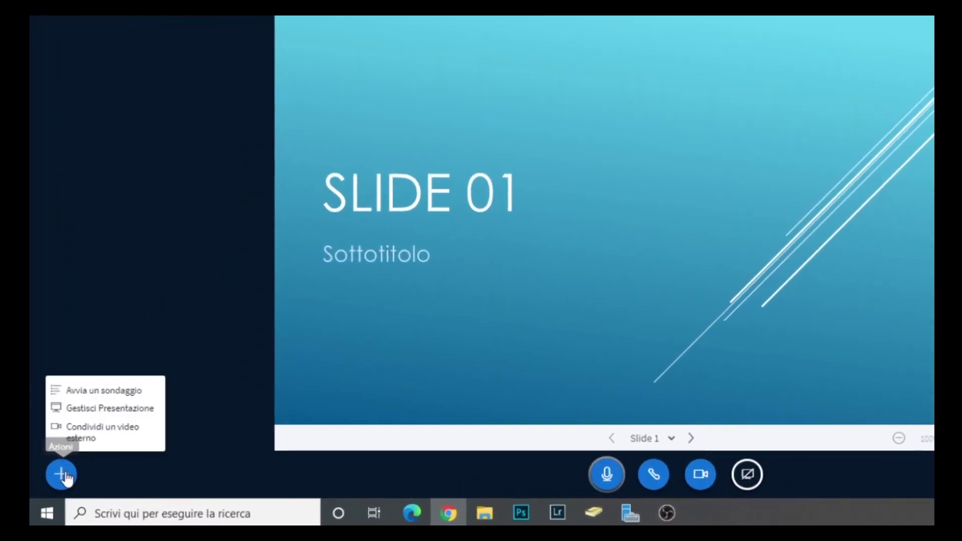
{"action": "left_click", "coordinate": [113, 441]}
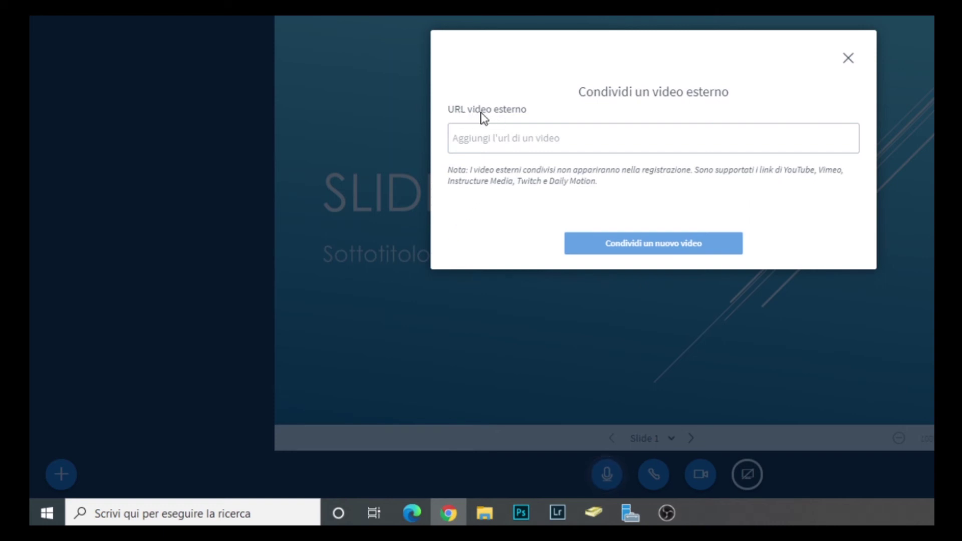
{"action": "left_click", "coordinate": [492, 142]}
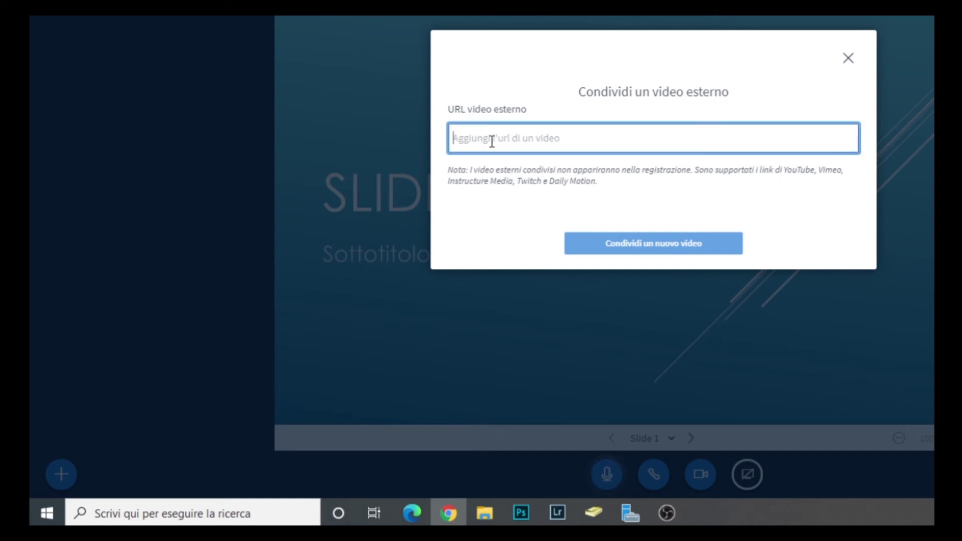
{"action": "right_click", "coordinate": [492, 142]}
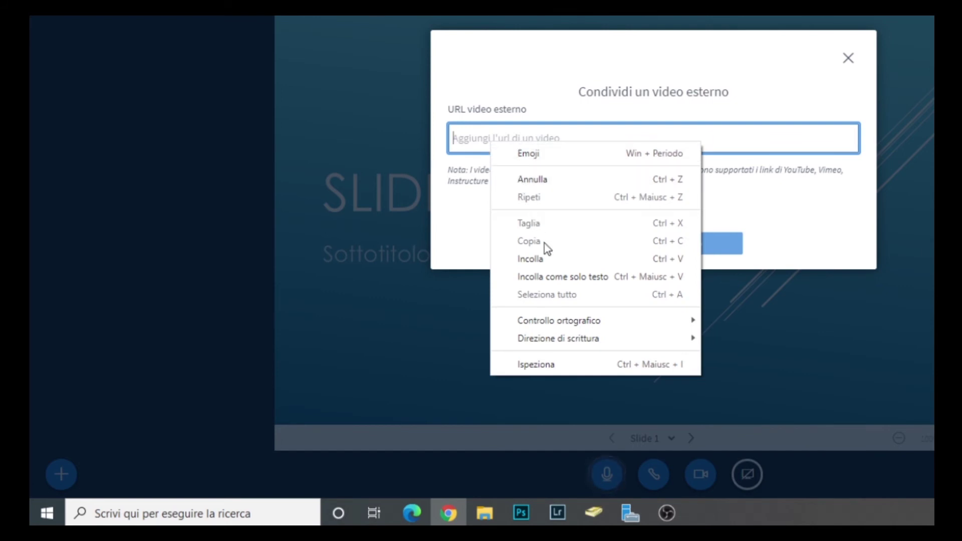
{"action": "left_click", "coordinate": [547, 260]}
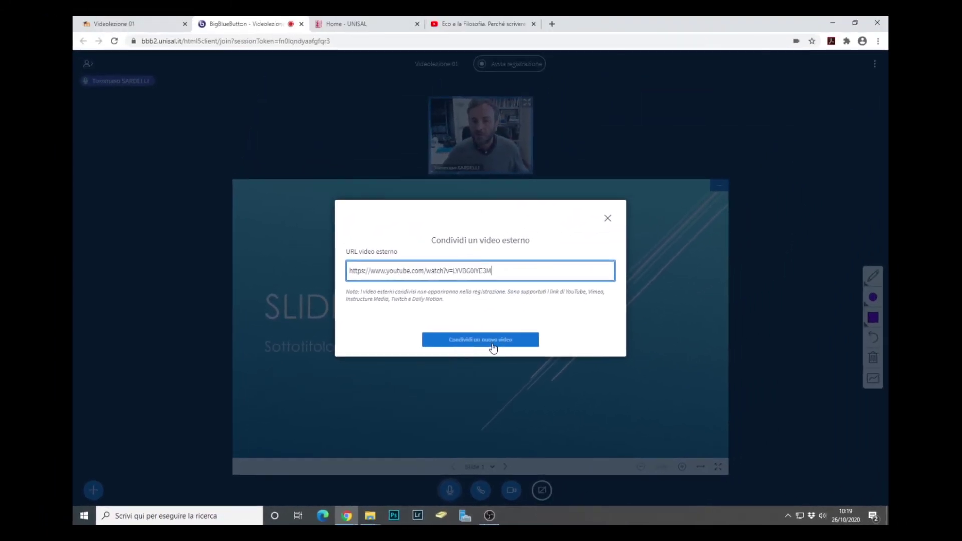
Play the shared Umberto Eco video, skip ahead to about 0:25 and pause it.
{"action": "left_click", "coordinate": [557, 313]}
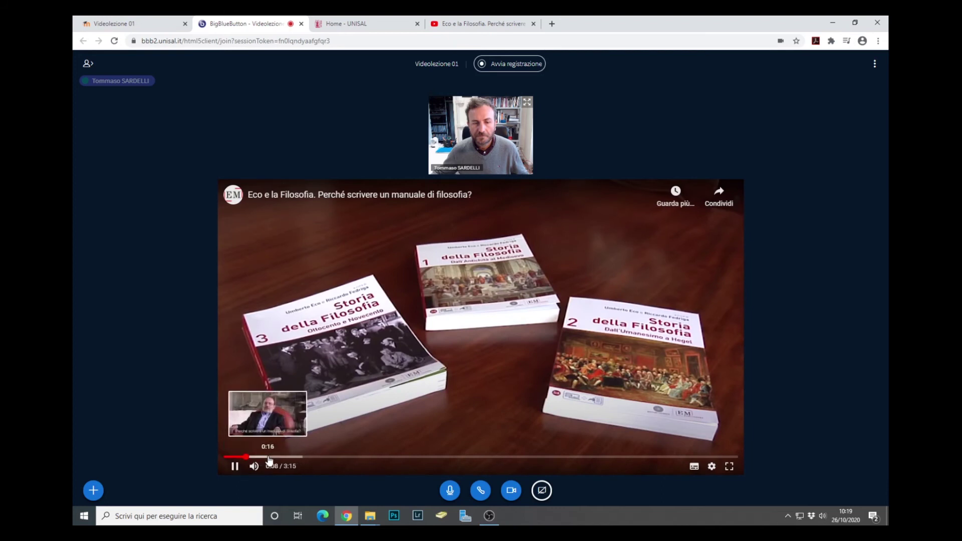
{"action": "left_click", "coordinate": [292, 457]}
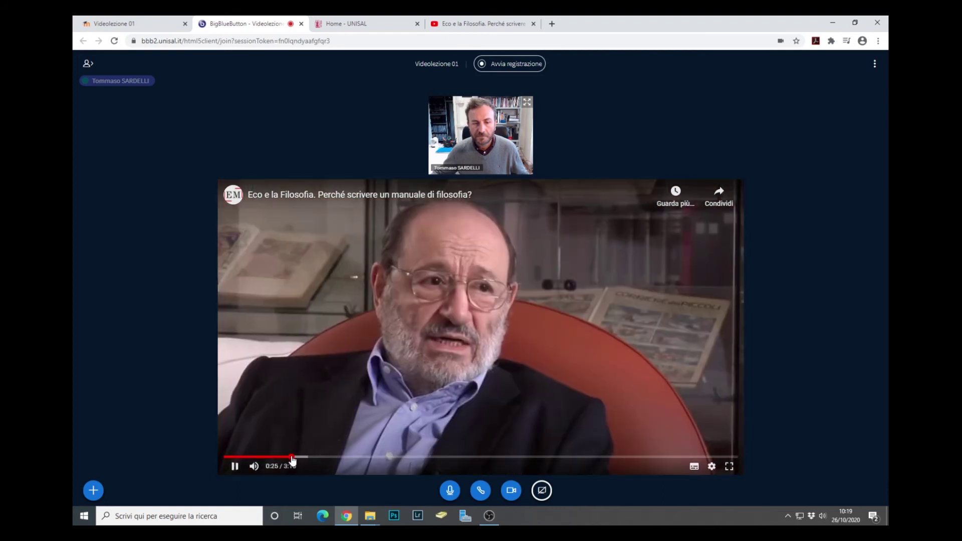
{"action": "left_click", "coordinate": [234, 466]}
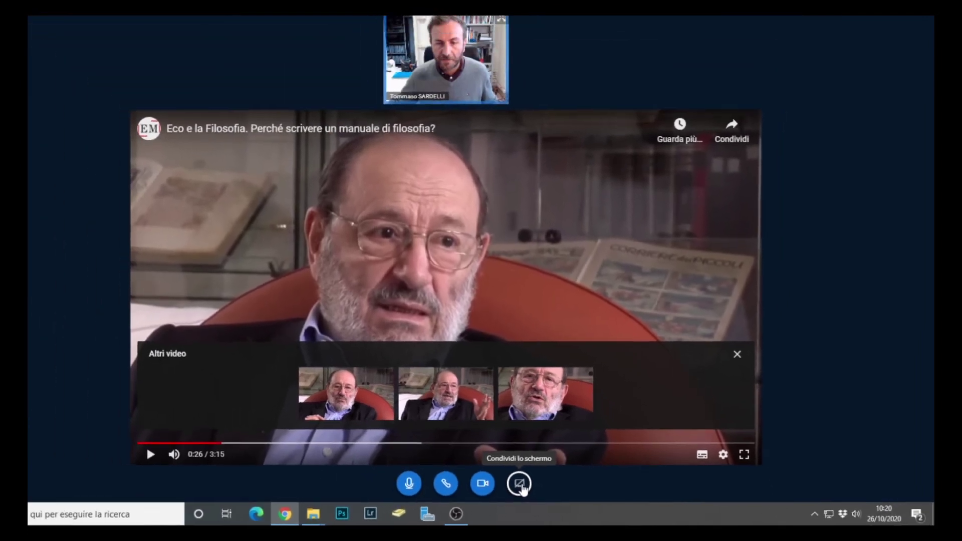
Start sharing the screen and choose an application window as the kind of content to share.
{"action": "left_click", "coordinate": [475, 471]}
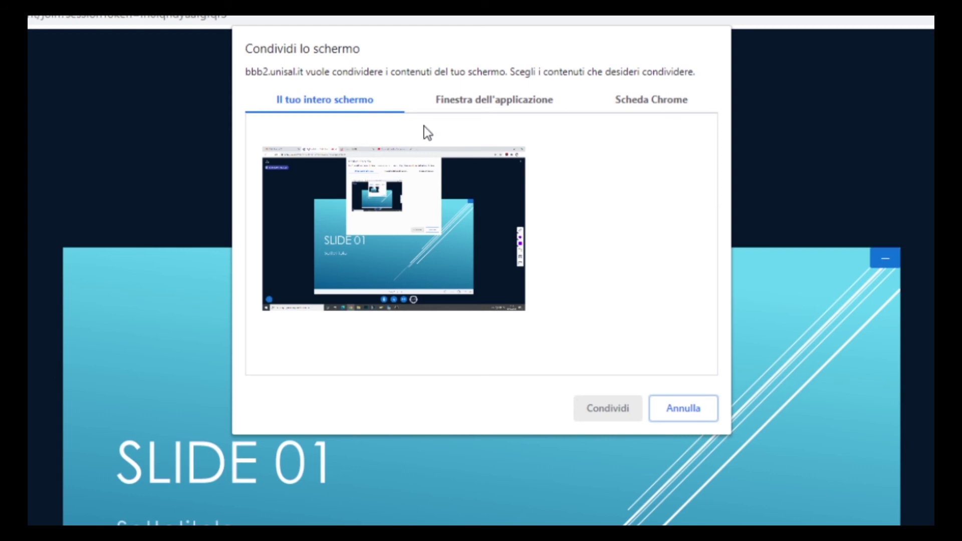
{"action": "left_click", "coordinate": [480, 107]}
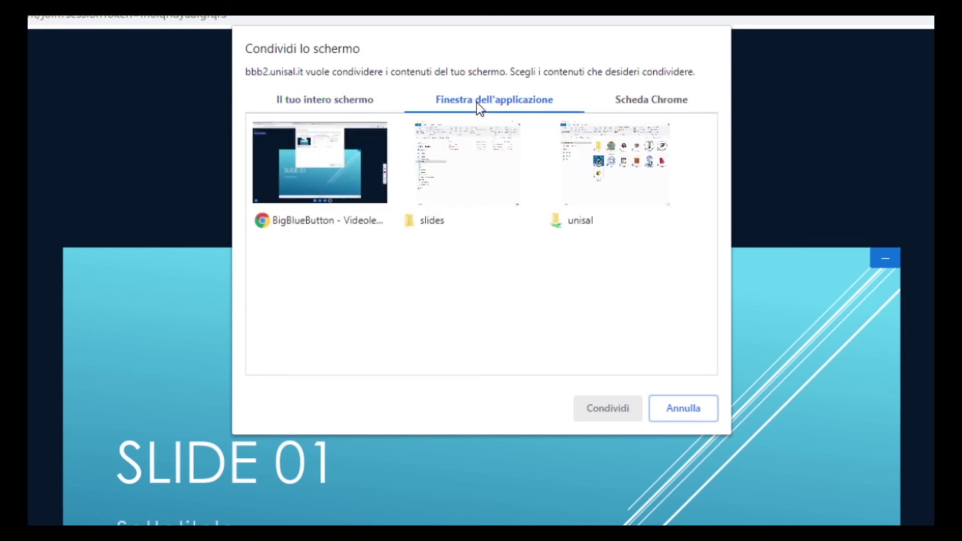